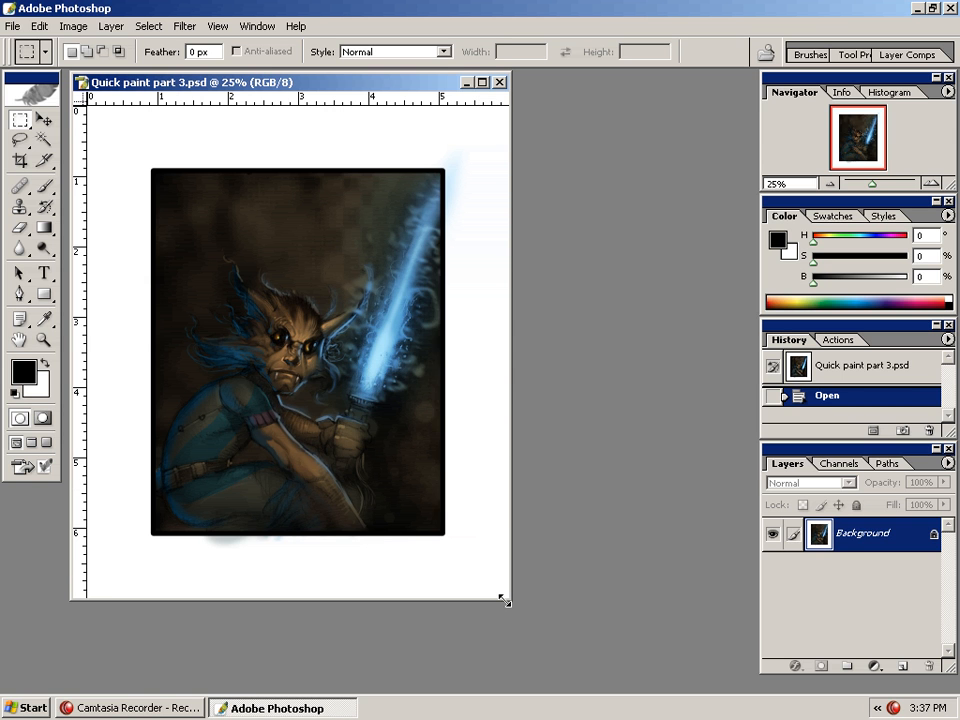
Add a new empty layer above the background
left_click_drag(655, 662, 658, 662)
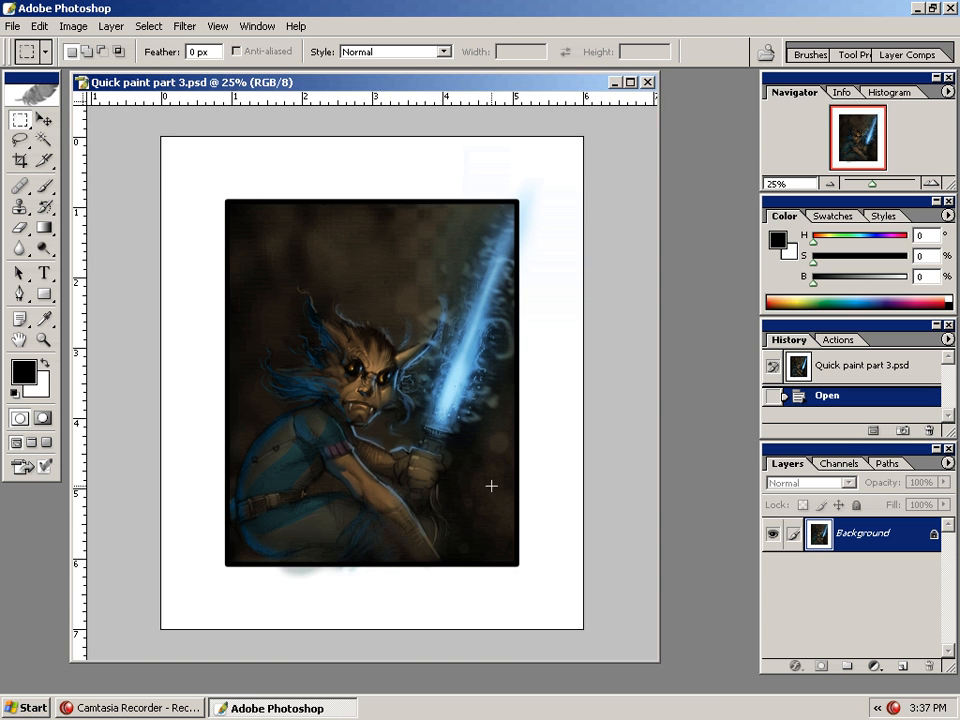
key("ctrl+plus")
left_click_drag(489, 549, 516, 497)
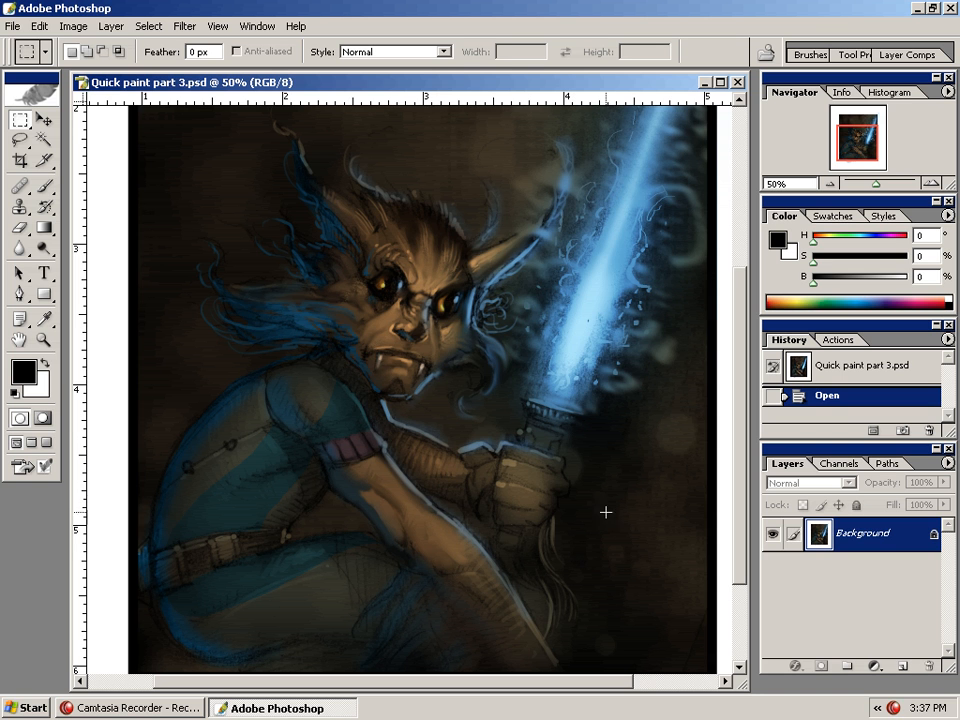
left_click(906, 667)
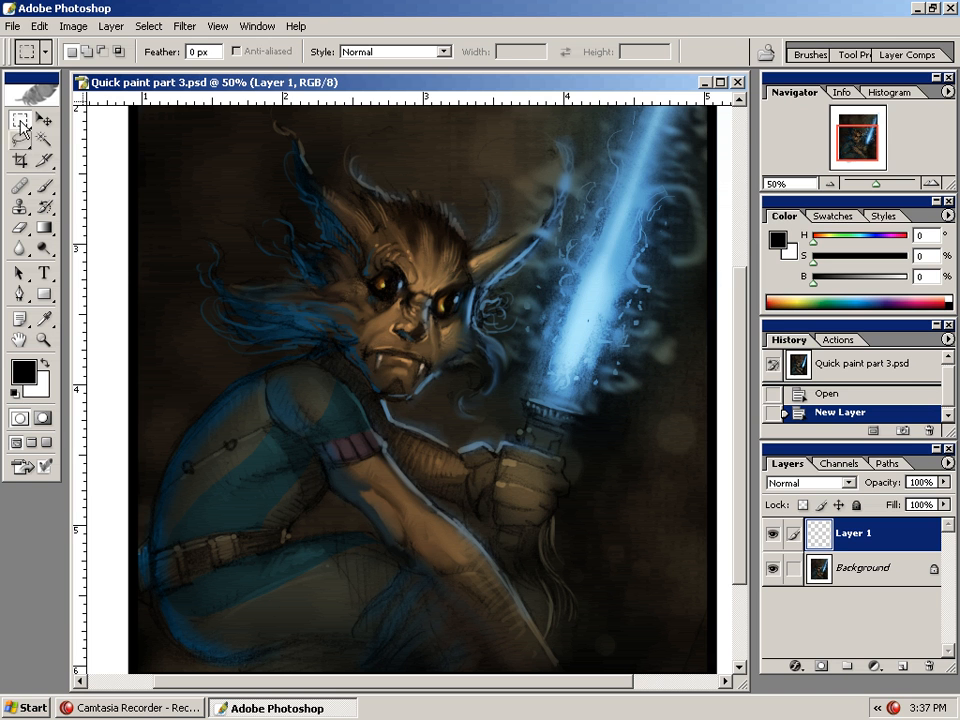
Draw a rectangular selection over the character's arm and fill it with a woven pattern in Multiply mode at 100% opacity
left_click_drag(243, 514, 448, 648)
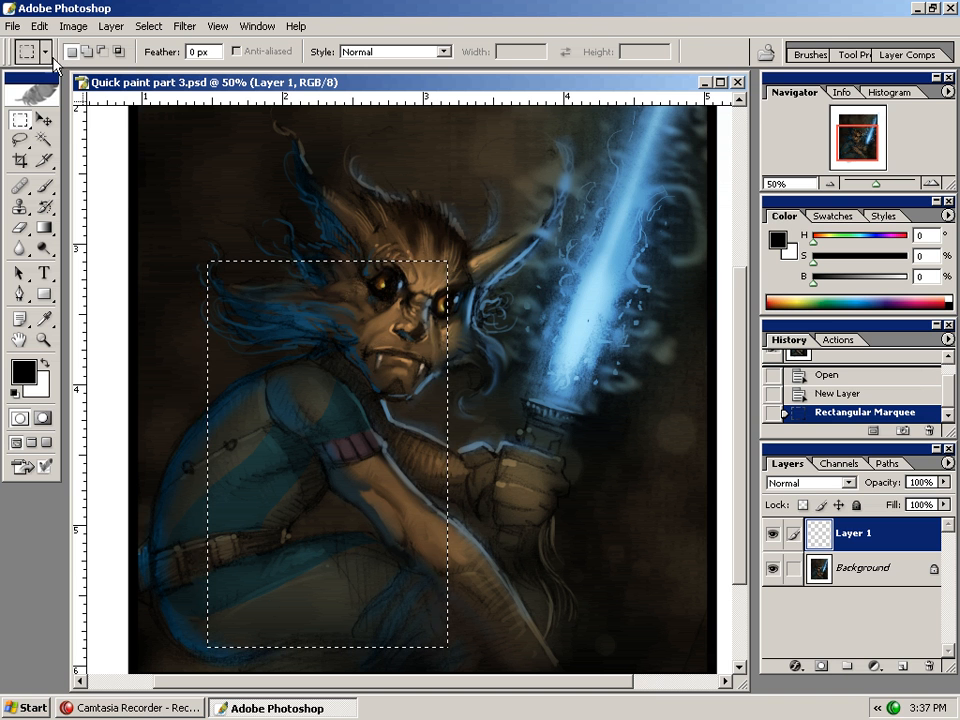
left_click(12, 26)
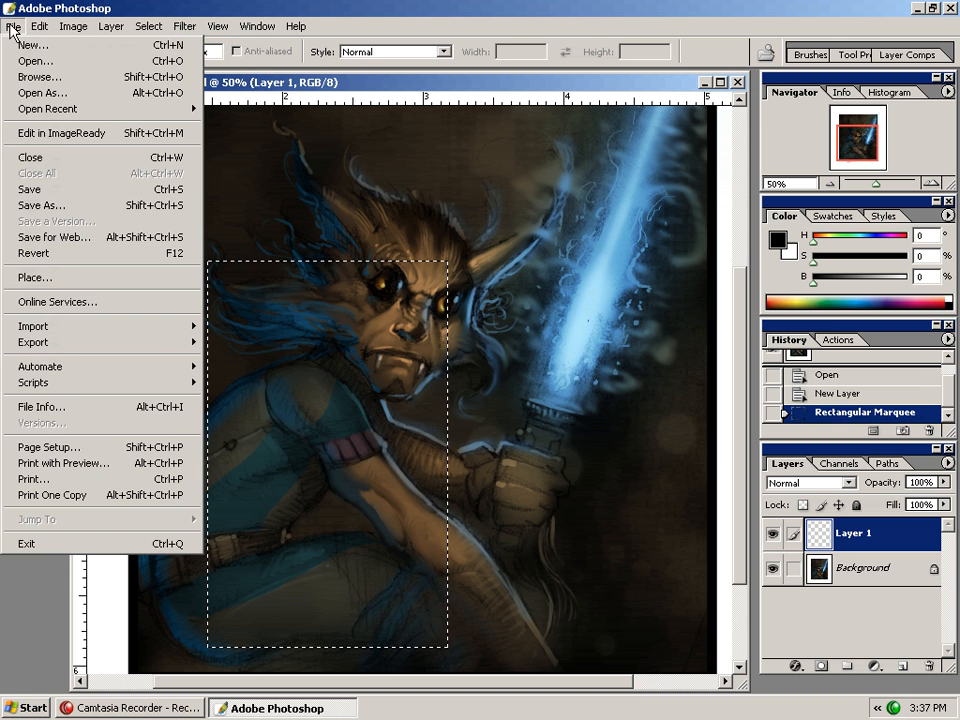
left_click(70, 268)
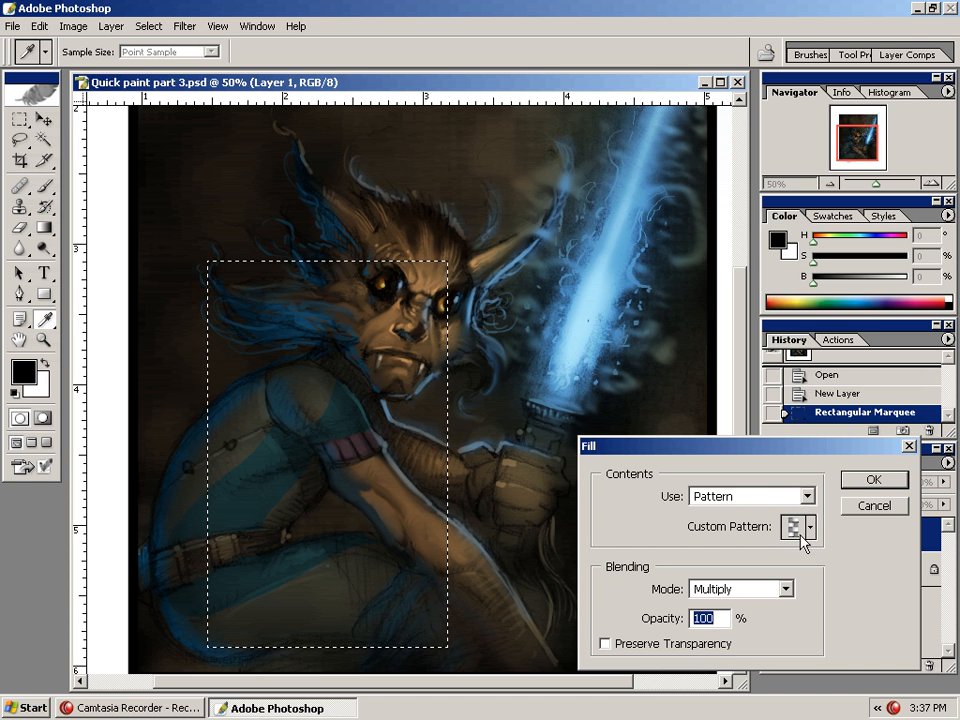
left_click(873, 482)
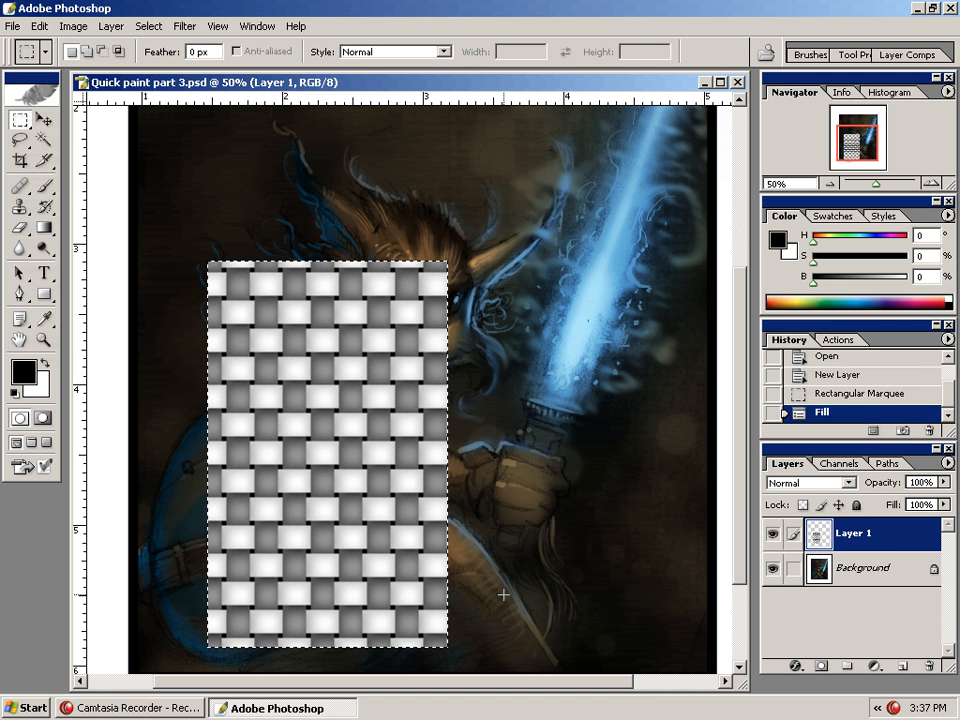
Set the pattern layer's blending mode to Overlay
left_click(815, 483)
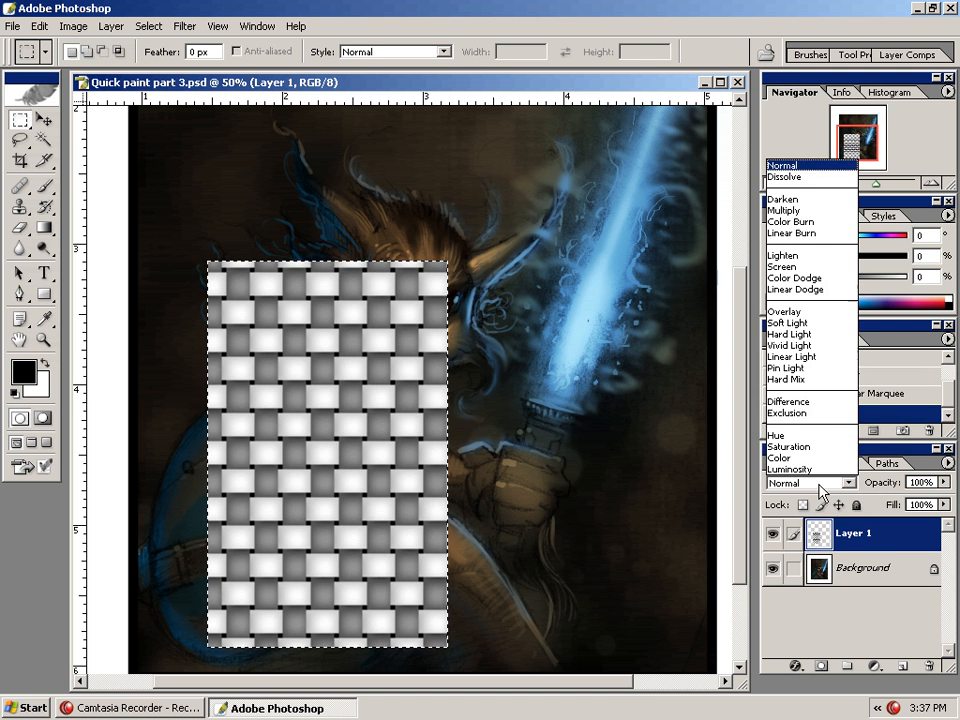
left_click(785, 311)
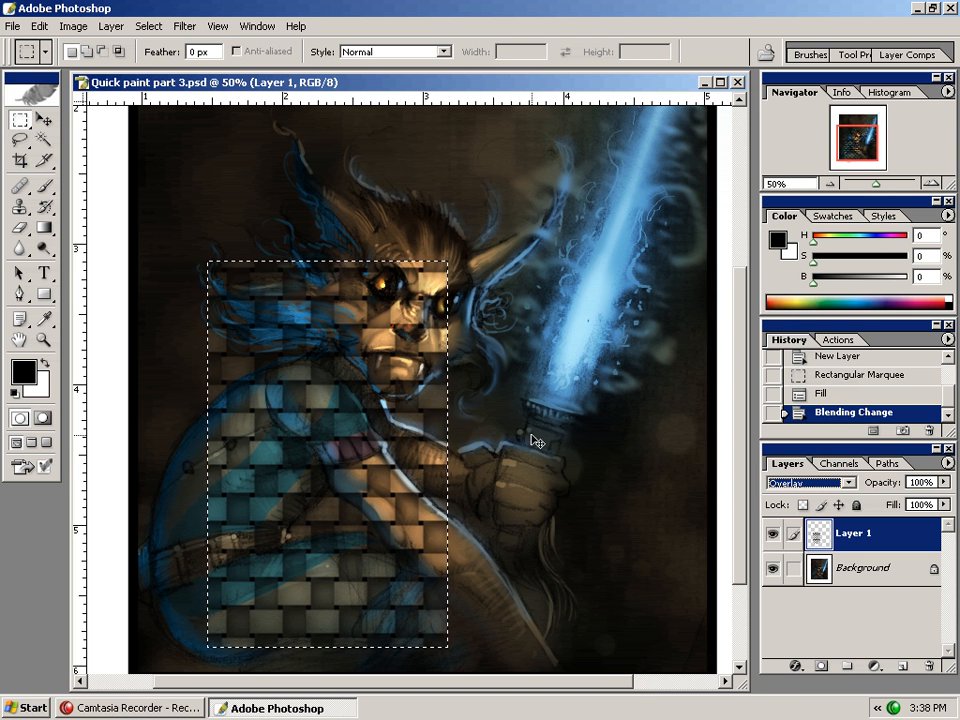
Free-transform the pattern, rotating it about 43° and scaling it to about 65% over the upper arm
key("ctrl+t")
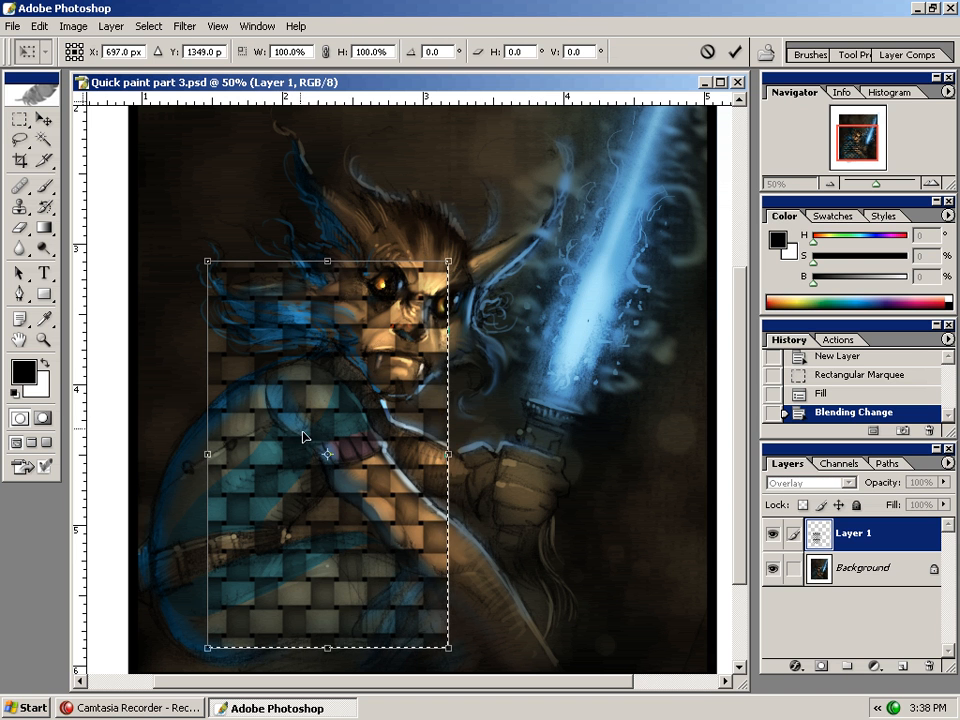
left_click_drag(475, 254, 535, 395)
left_click_drag(375, 454, 320, 489)
left_click_drag(536, 324, 531, 357)
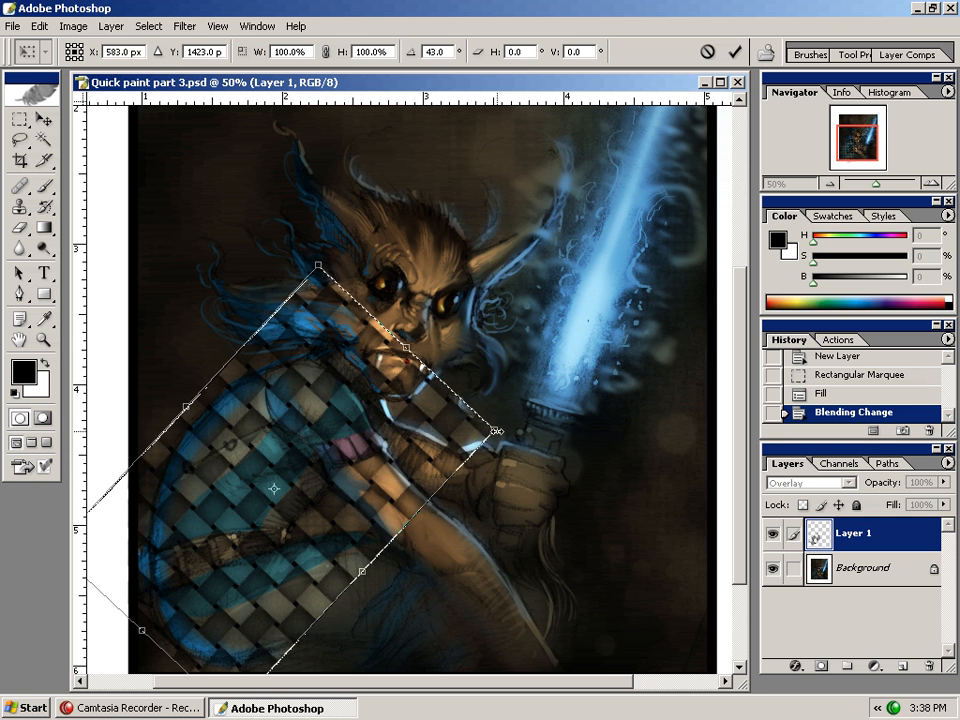
left_click_drag(497, 432, 340, 469)
left_click_drag(231, 516, 312, 476)
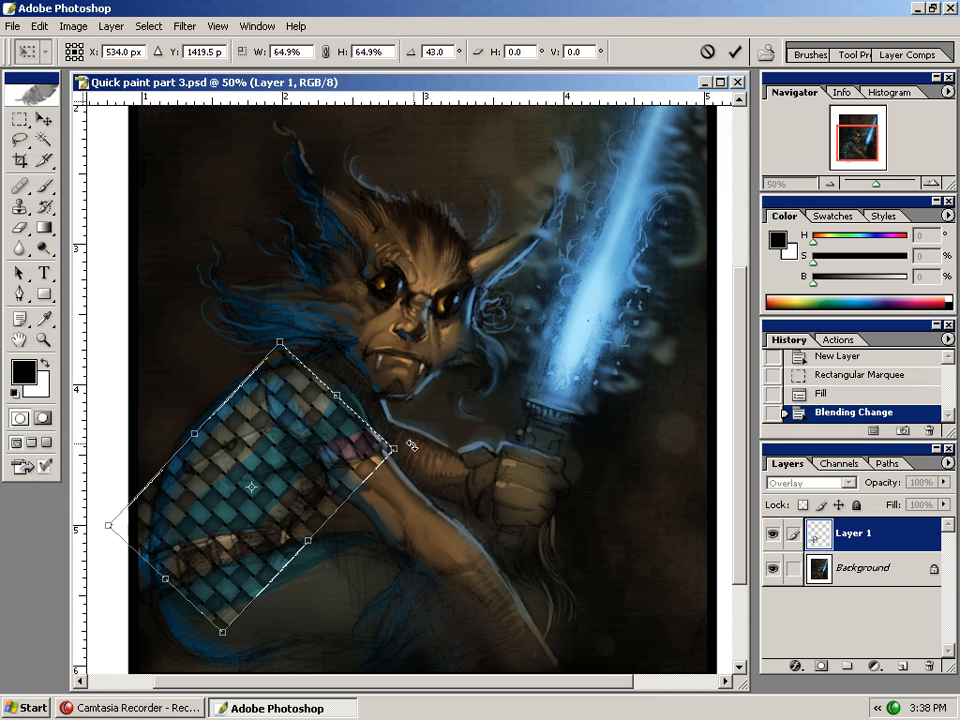
Refine the transform to about 64% width, 73% height and 45.4° rotation, apply it and deselect
left_click_drag(398, 448, 414, 434)
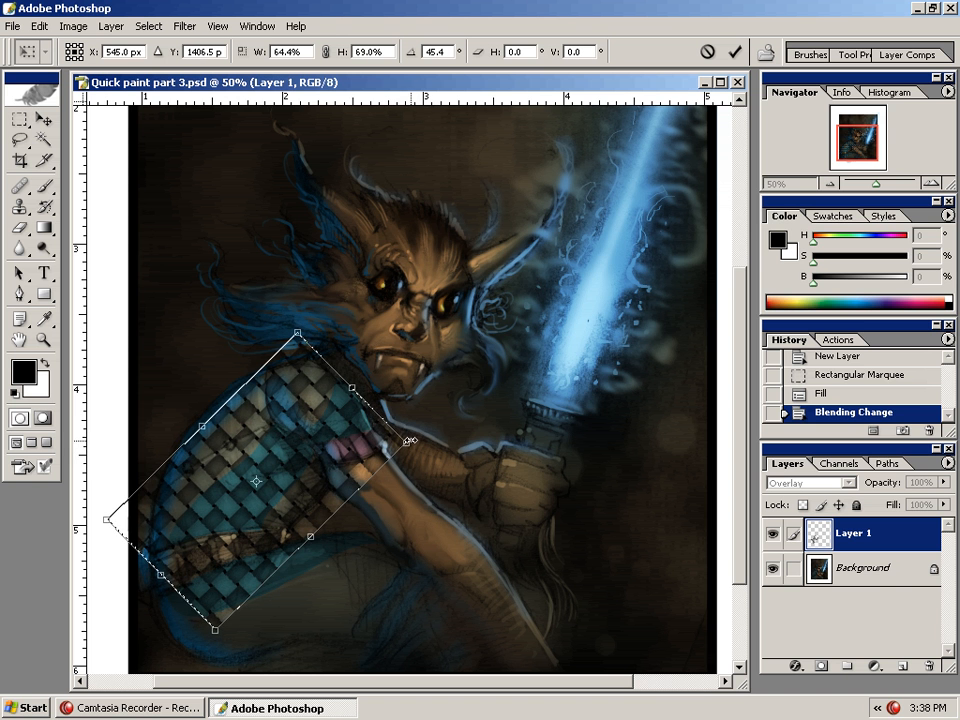
left_click_drag(404, 442, 391, 452)
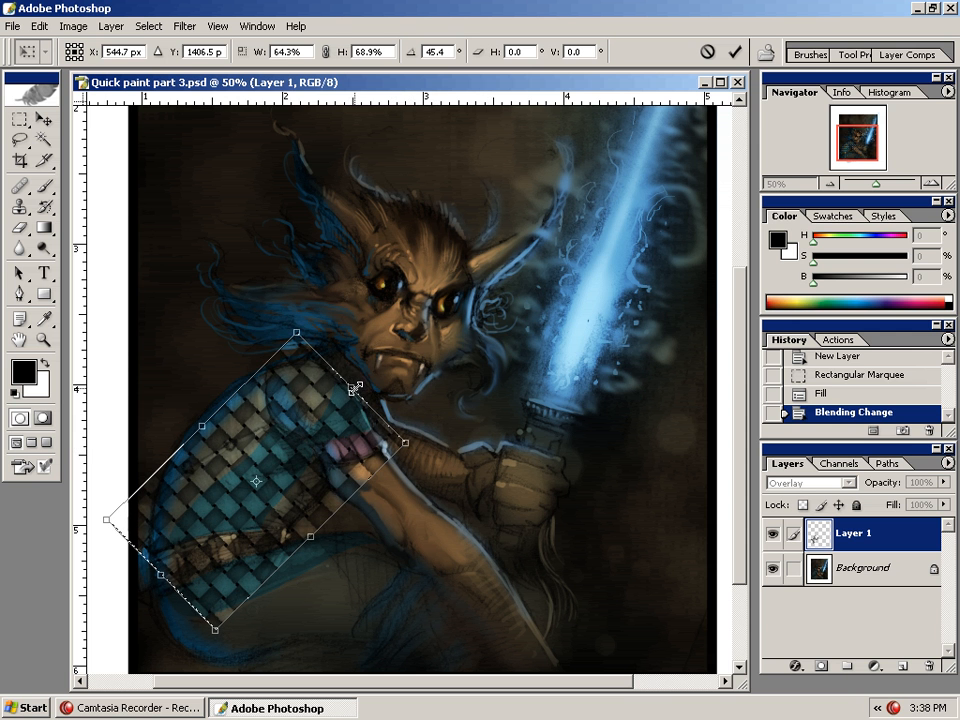
left_click_drag(384, 360, 360, 385)
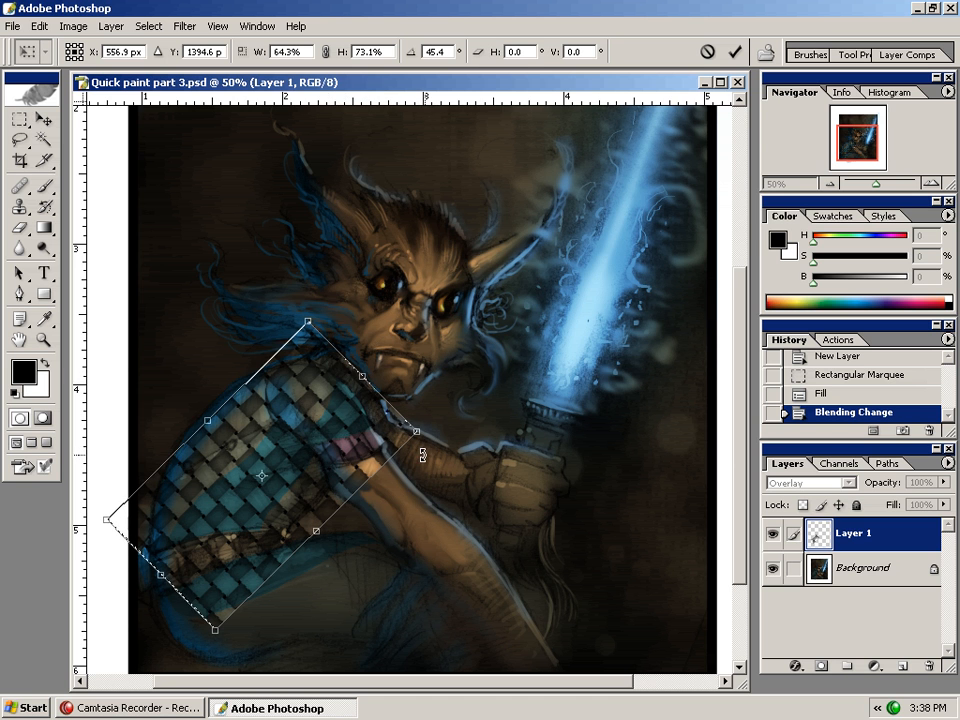
mouse_move(418, 432)
left_mouse_down()
mouse_move(400, 455)
mouse_move(385, 410)
mouse_move(420, 433)
left_mouse_up()
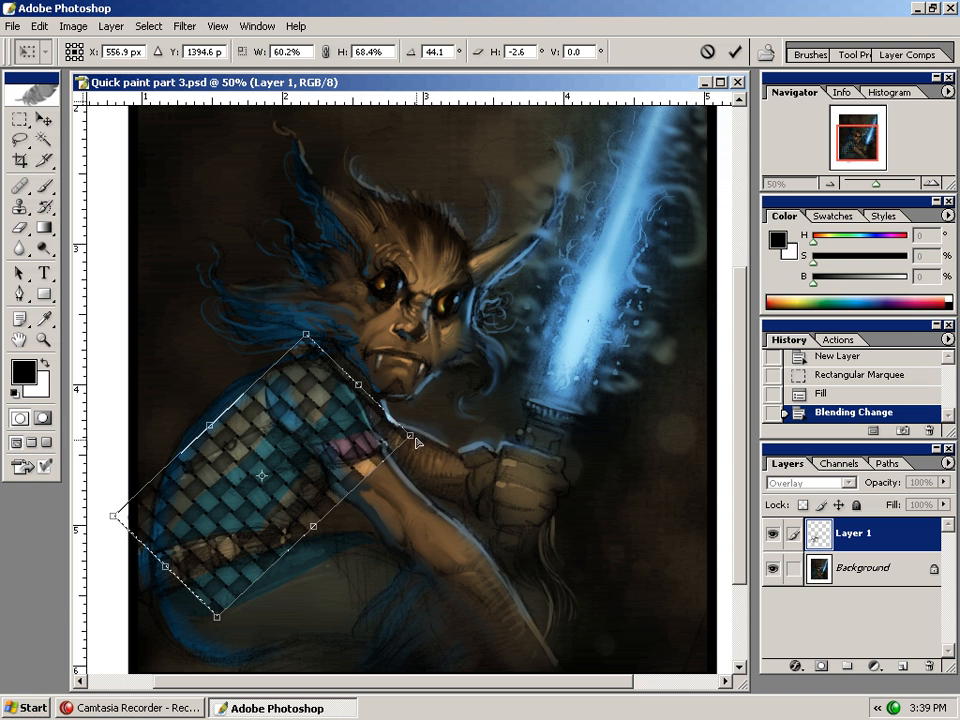
key("ctrl+z")
left_click_drag(217, 633, 114, 647)
key("ctrl+z")
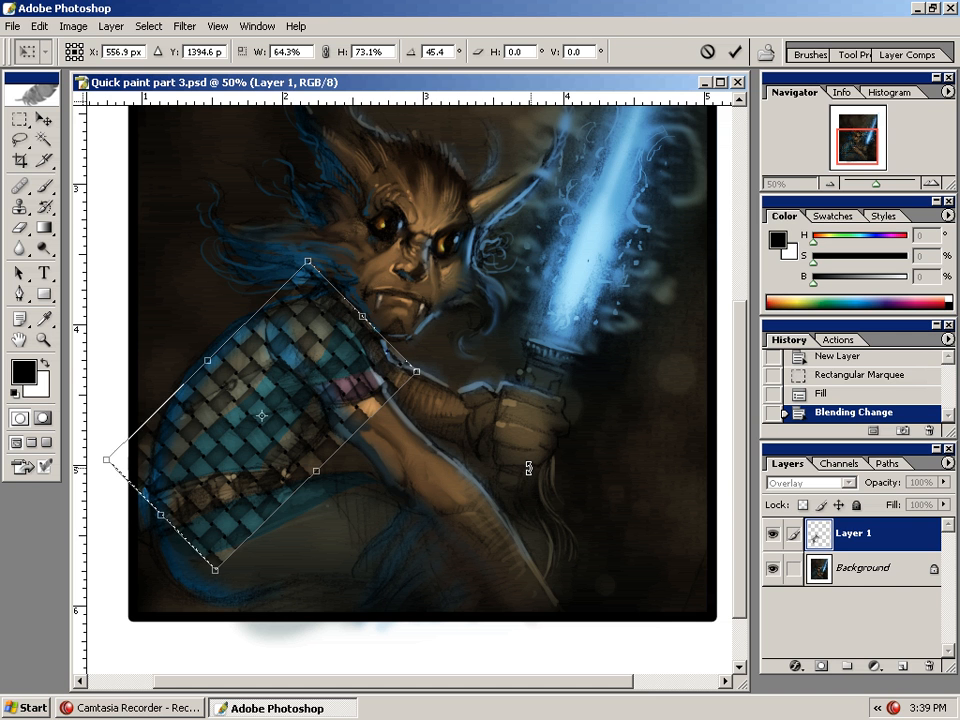
key("Return")
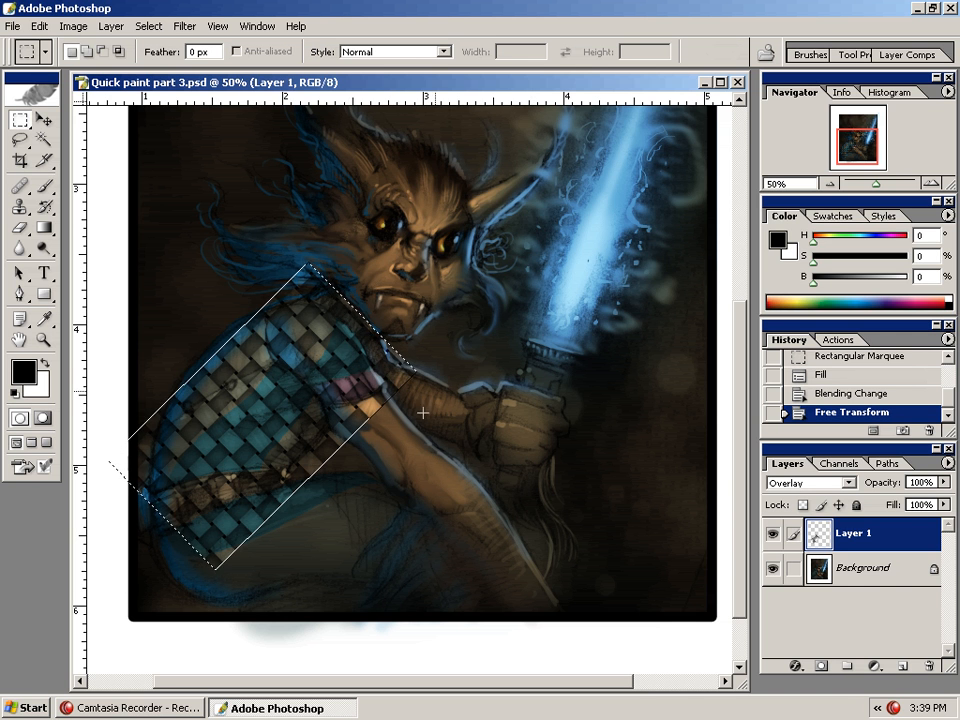
key("ctrl+d")
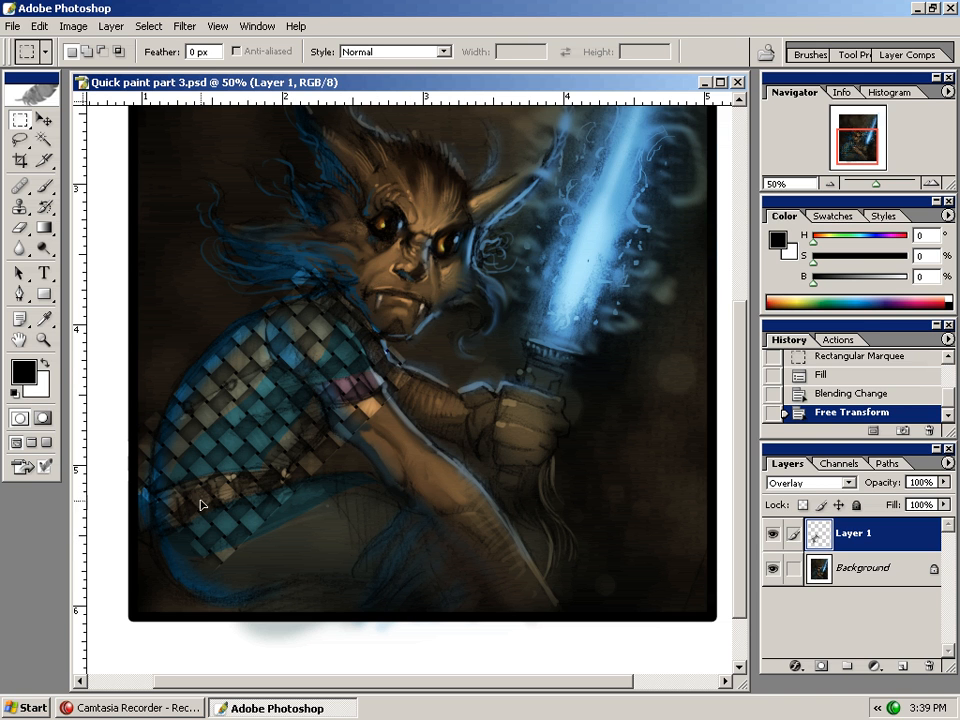
Open the Liquify filter and turn on the backdrop display
left_click(185, 26)
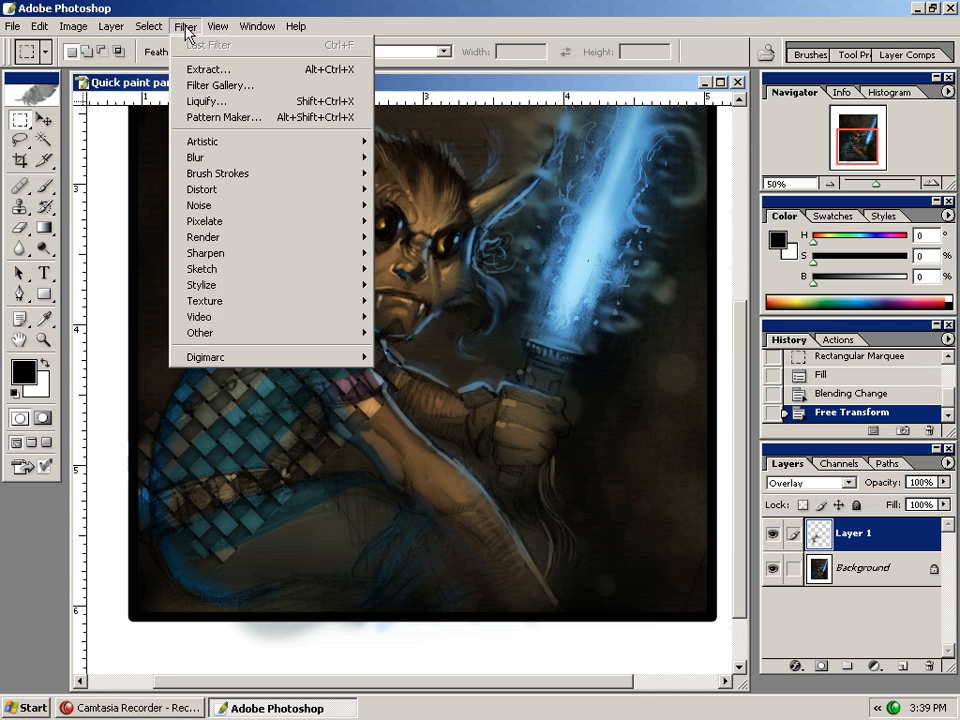
left_click(211, 101)
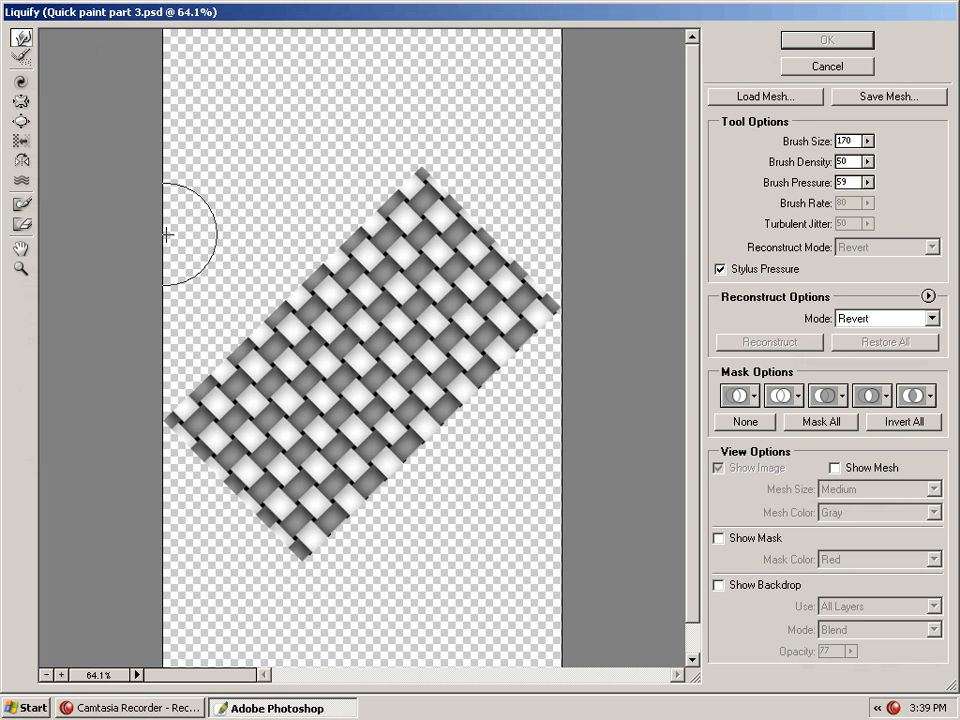
left_click(724, 586)
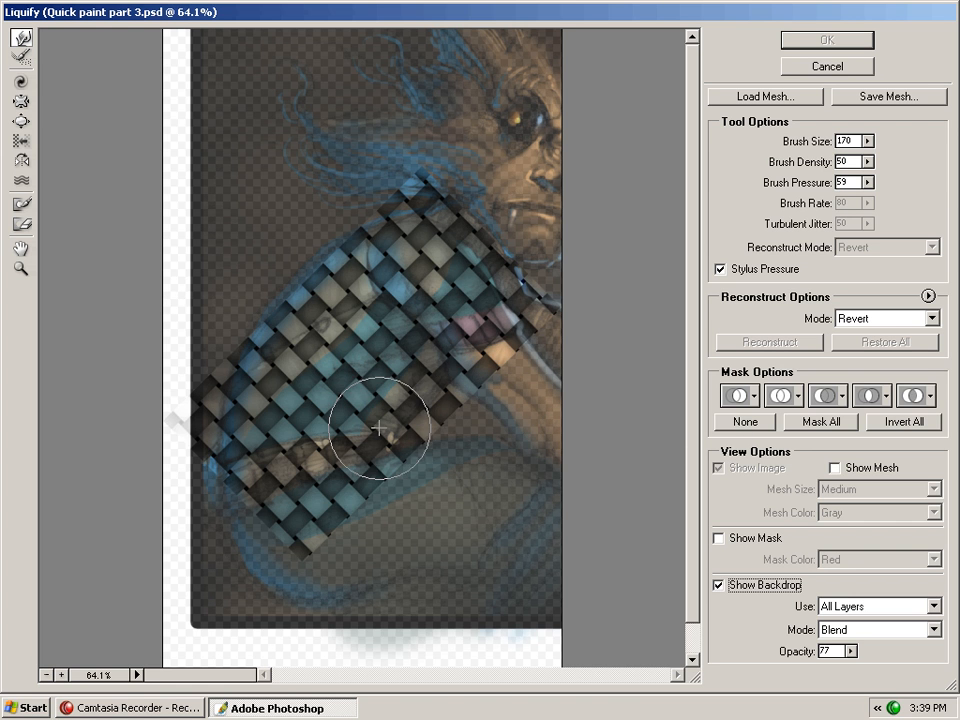
Set the brush size to 402 and warp the pattern to bend it along the arm
left_click(869, 142)
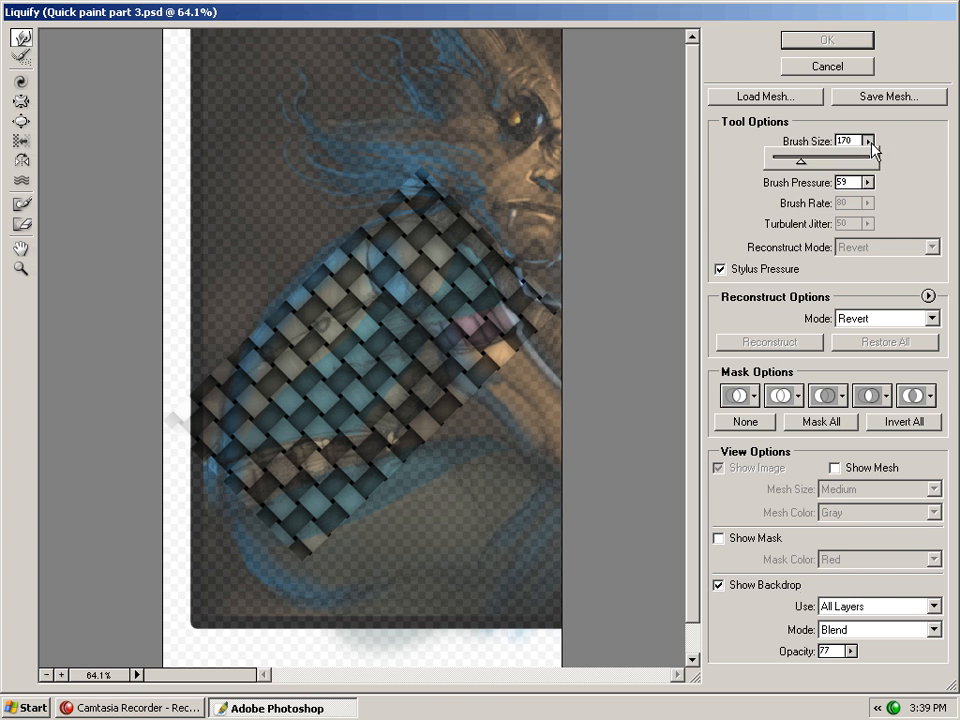
left_click_drag(835, 160, 839, 160)
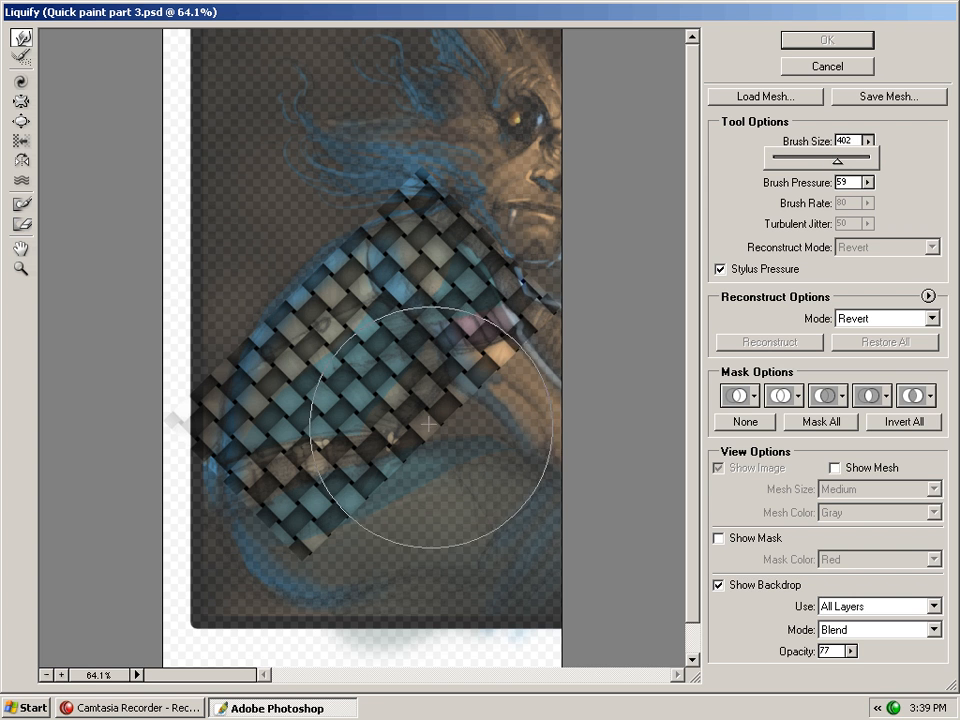
mouse_move(420, 453)
left_mouse_down()
mouse_move(443, 435)
mouse_move(386, 469)
mouse_move(369, 506)
mouse_move(378, 487)
mouse_move(264, 411)
mouse_move(259, 424)
mouse_move(260, 434)
mouse_move(294, 371)
mouse_move(279, 379)
mouse_move(321, 343)
mouse_move(441, 343)
mouse_move(520, 420)
left_mouse_up()
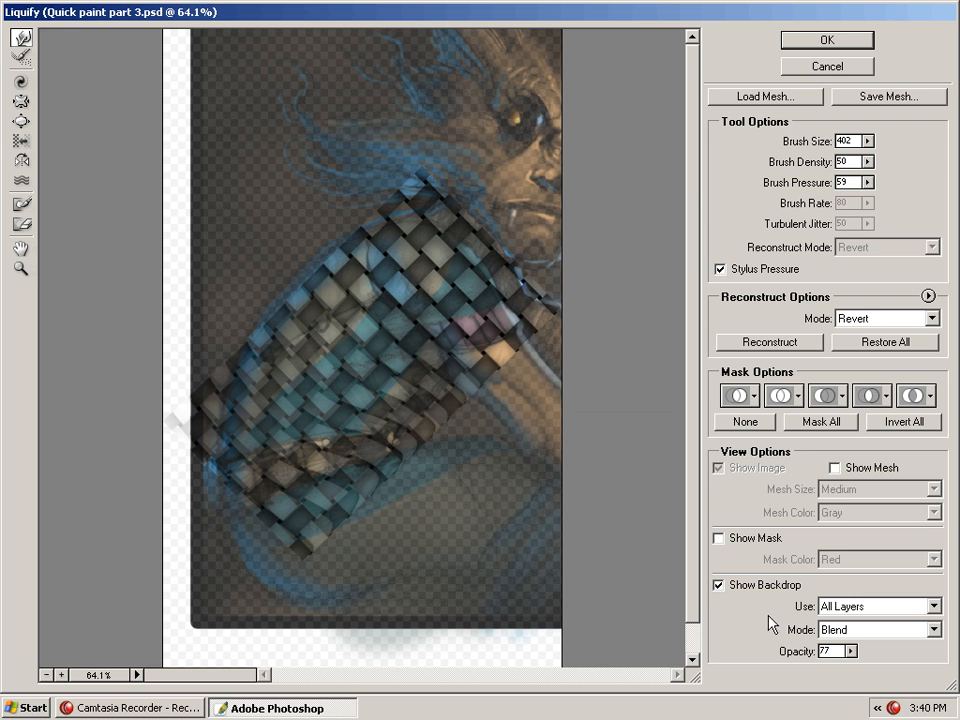
Set the Liquify backdrop to show only the Background layer
left_click(931, 606)
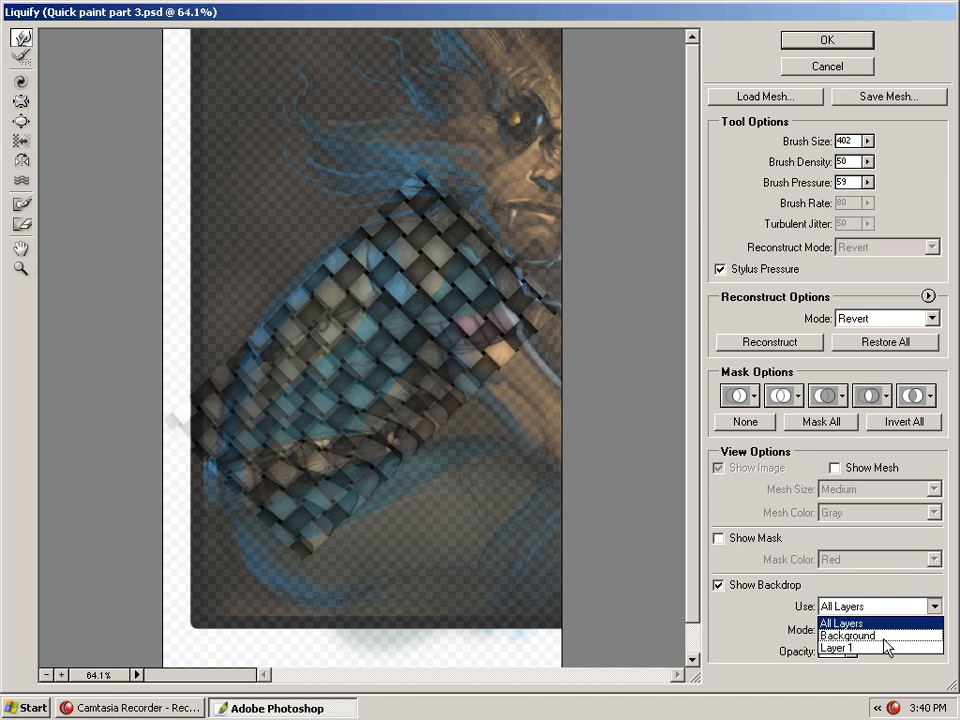
left_click(879, 584)
left_click(874, 607)
left_click(866, 636)
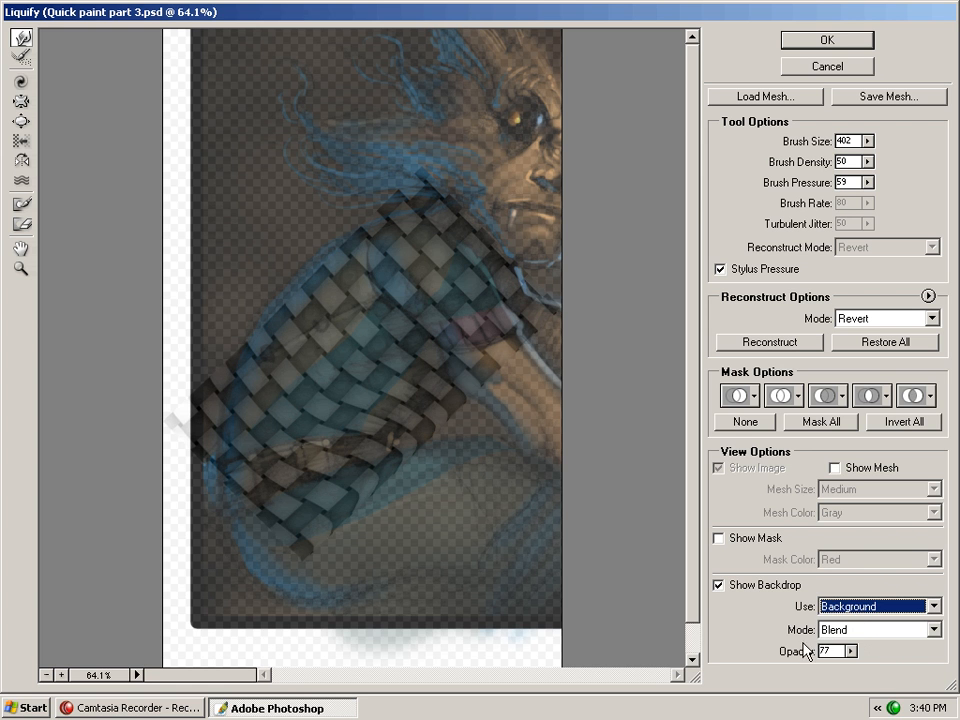
Warp the woven pattern further so it curves around the upper arm, undoing the last stroke
left_click(419, 410)
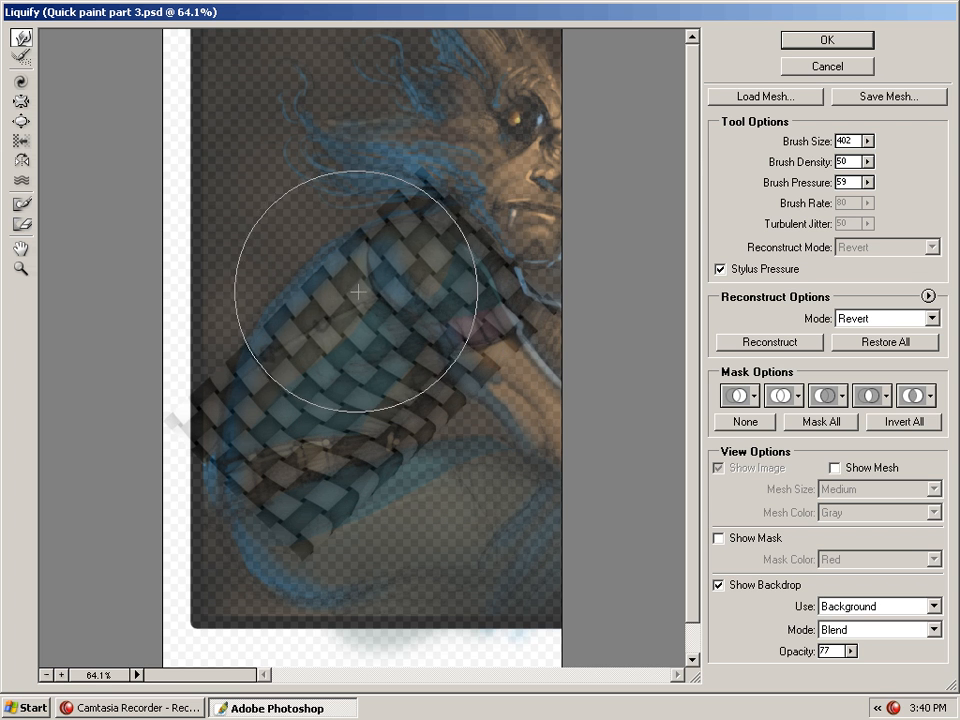
mouse_move(354, 323)
left_mouse_down()
mouse_move(376, 300)
mouse_move(357, 338)
left_mouse_up()
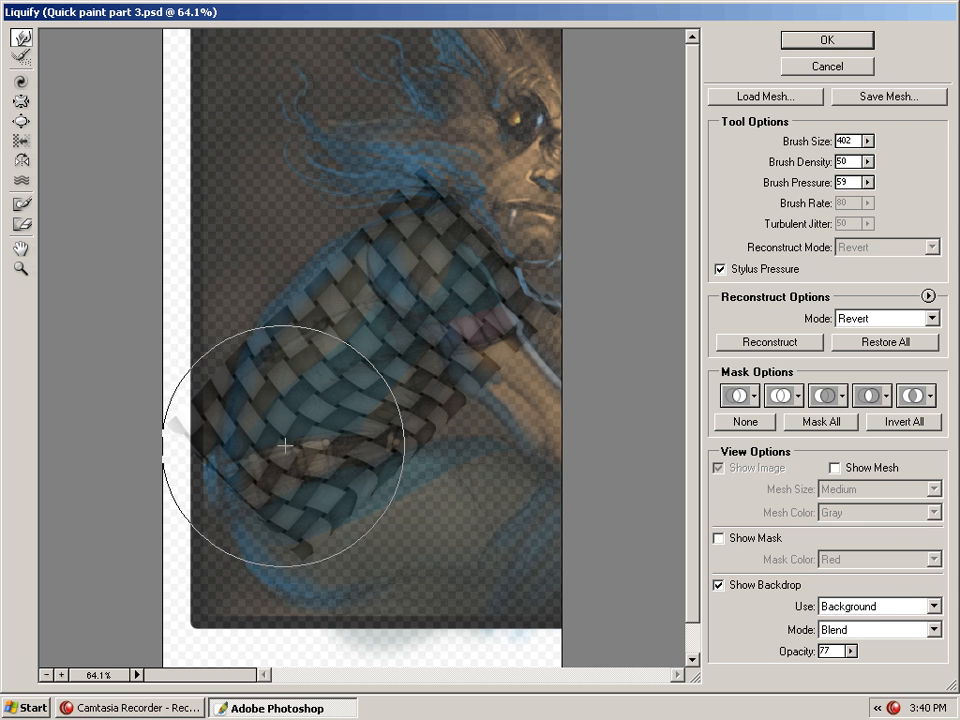
left_click_drag(283, 448, 264, 448)
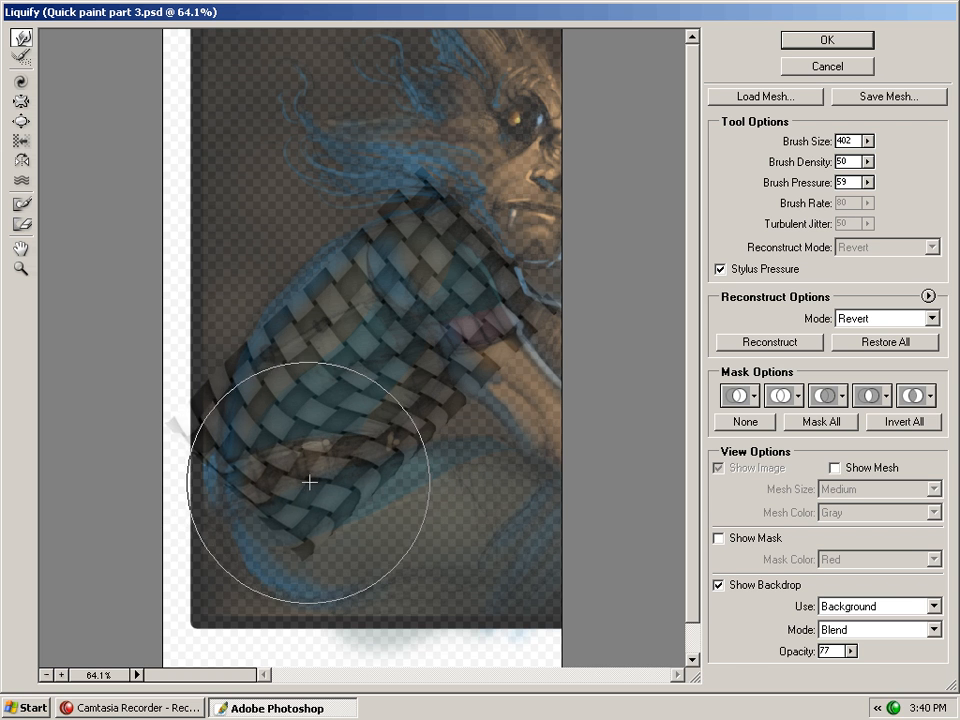
left_click_drag(274, 426, 261, 454)
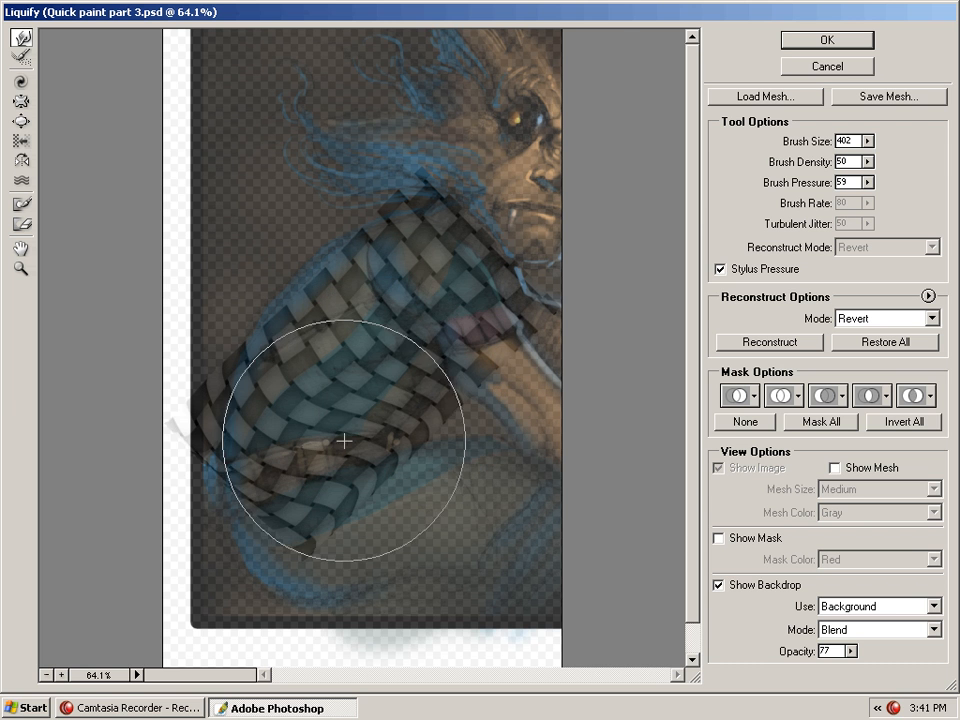
mouse_move(332, 495)
left_mouse_down()
mouse_move(366, 499)
mouse_move(211, 661)
left_mouse_up()
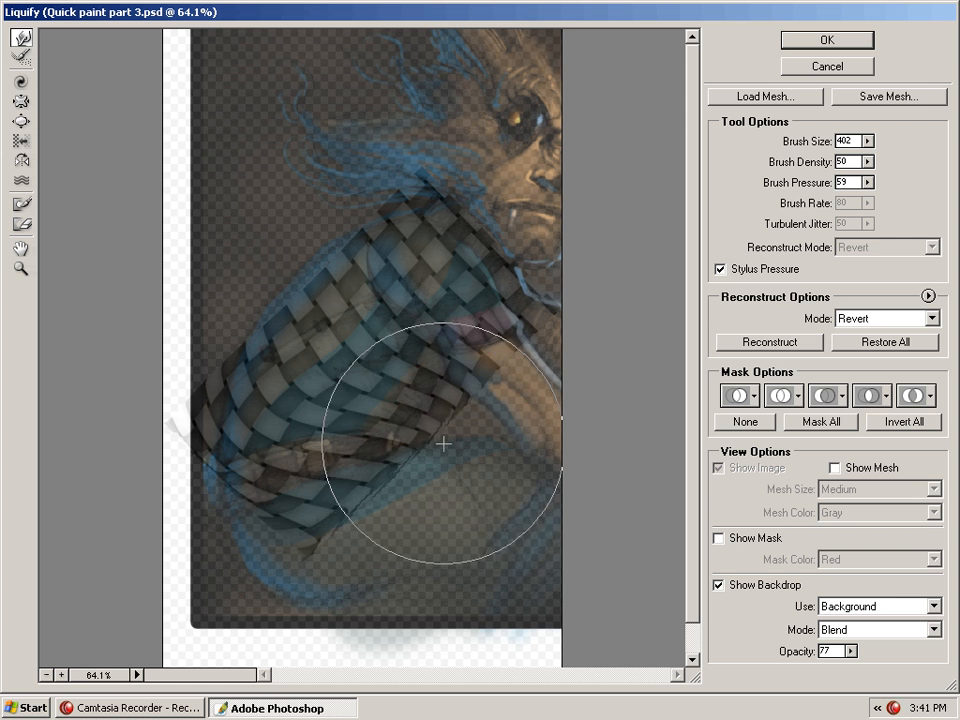
left_click_drag(469, 448, 400, 437)
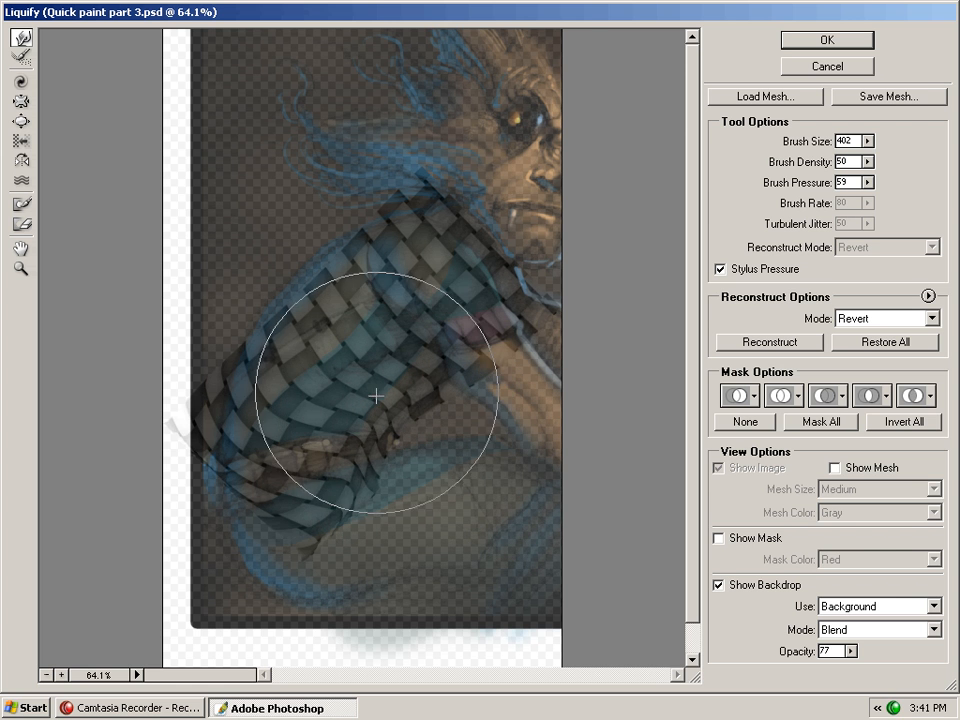
left_click(422, 409, "ctrl")
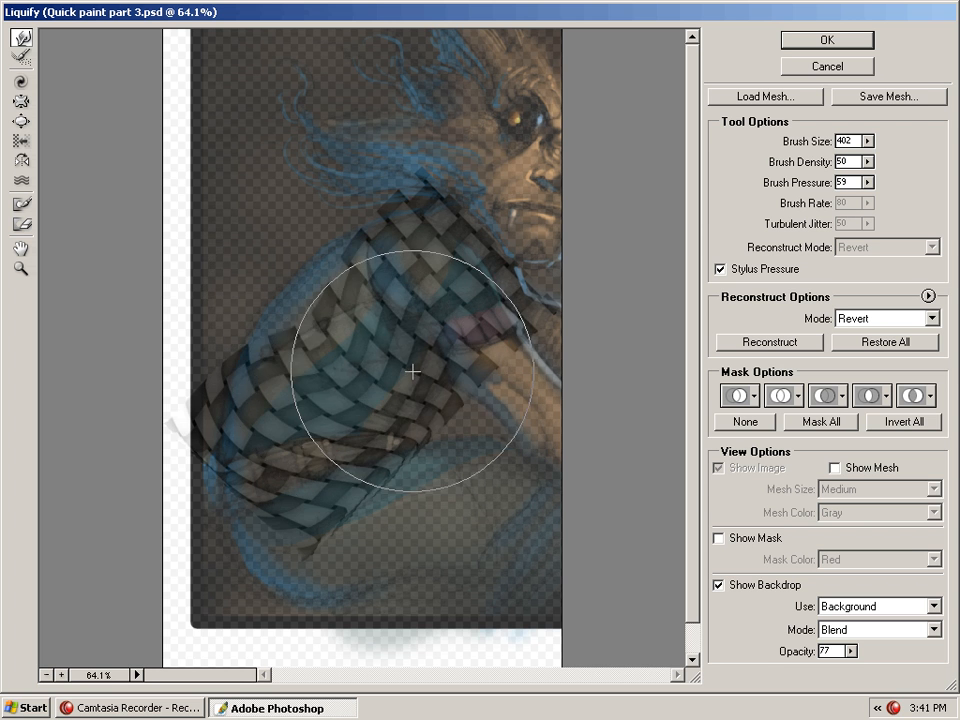
key("ctrl+z")
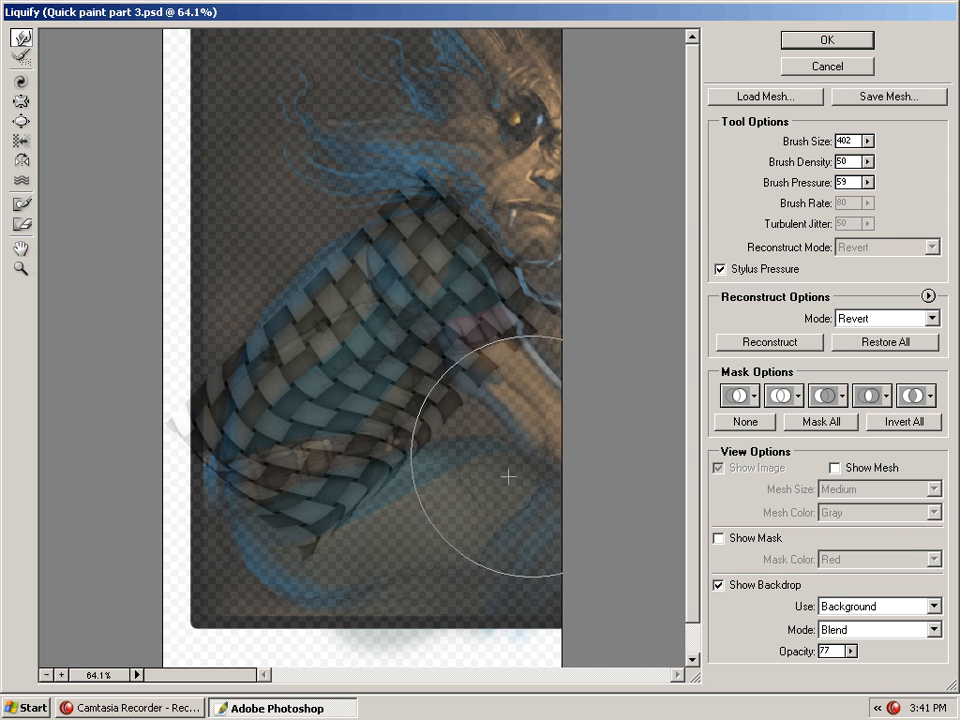
Try a small warp with the brush size at 67, undo it, and apply the Liquify filter
left_click_drag(865, 140, 836, 158)
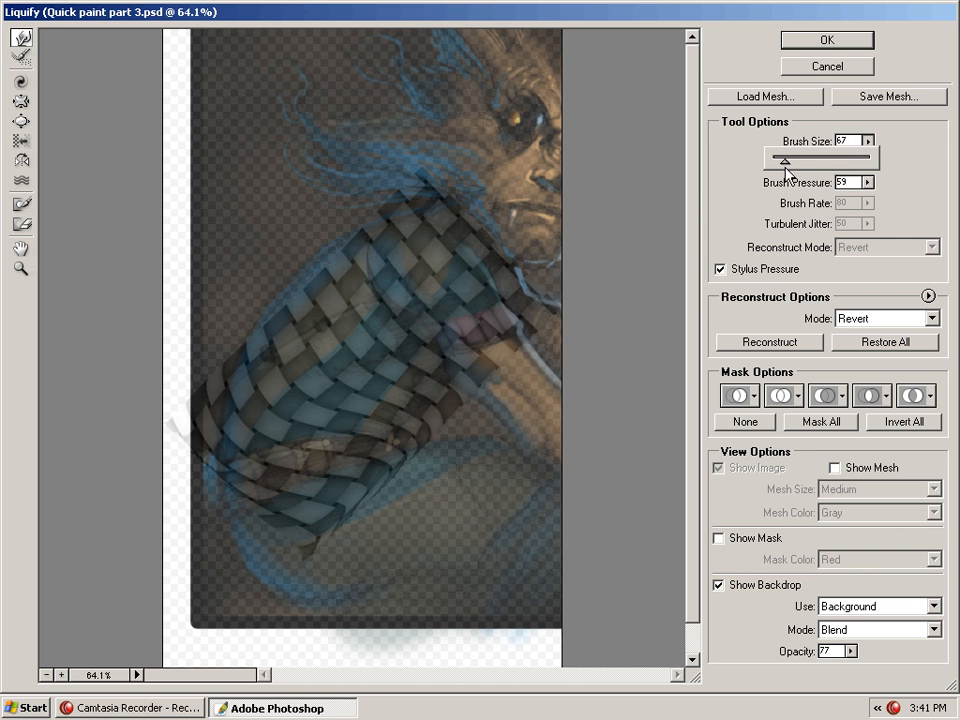
left_click(386, 368)
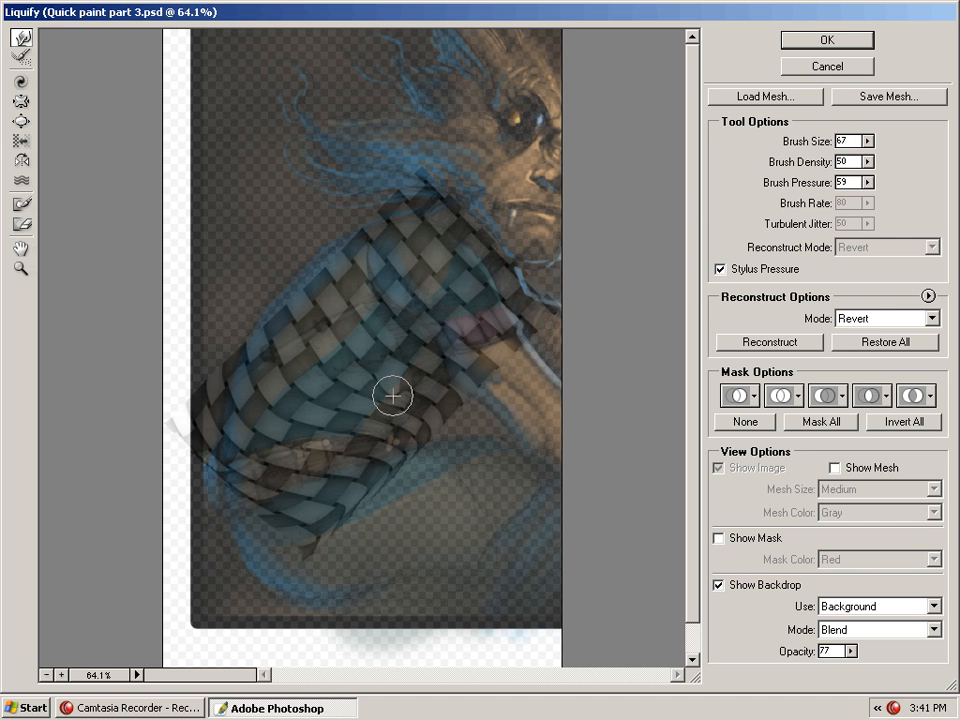
mouse_move(393, 396)
left_mouse_down()
mouse_move(388, 443)
mouse_move(410, 370)
mouse_move(387, 411)
mouse_move(401, 430)
mouse_move(457, 382)
mouse_move(375, 341)
mouse_move(357, 302)
mouse_move(414, 348)
mouse_move(361, 296)
mouse_move(346, 385)
mouse_move(326, 410)
mouse_move(335, 316)
mouse_move(319, 437)
mouse_move(251, 389)
mouse_move(318, 425)
mouse_move(320, 456)
mouse_move(359, 480)
mouse_move(270, 425)
mouse_move(309, 484)
mouse_move(385, 384)
left_mouse_up()
key("ctrl+z")
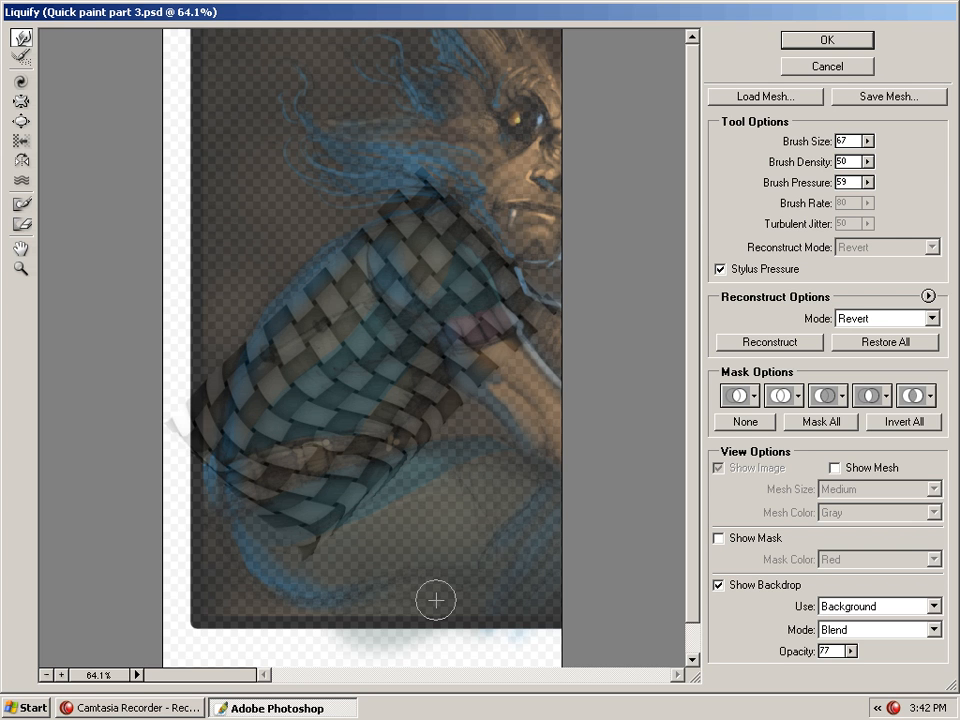
left_click(840, 47)
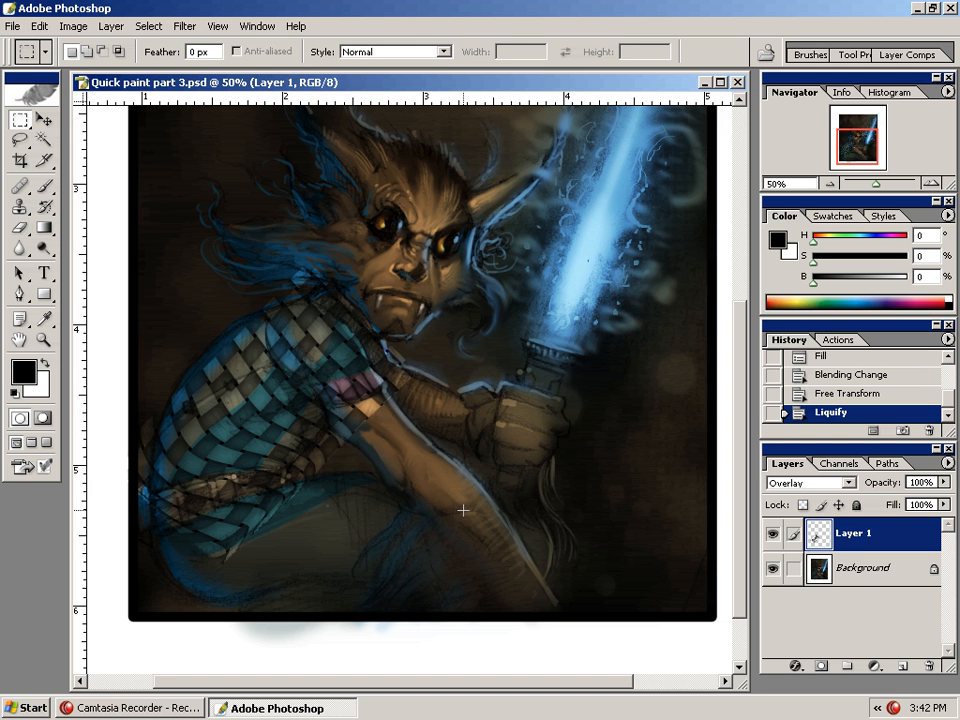
Hide the pattern layer and lasso-select the sleeve on the character's upper arm
left_click(773, 538)
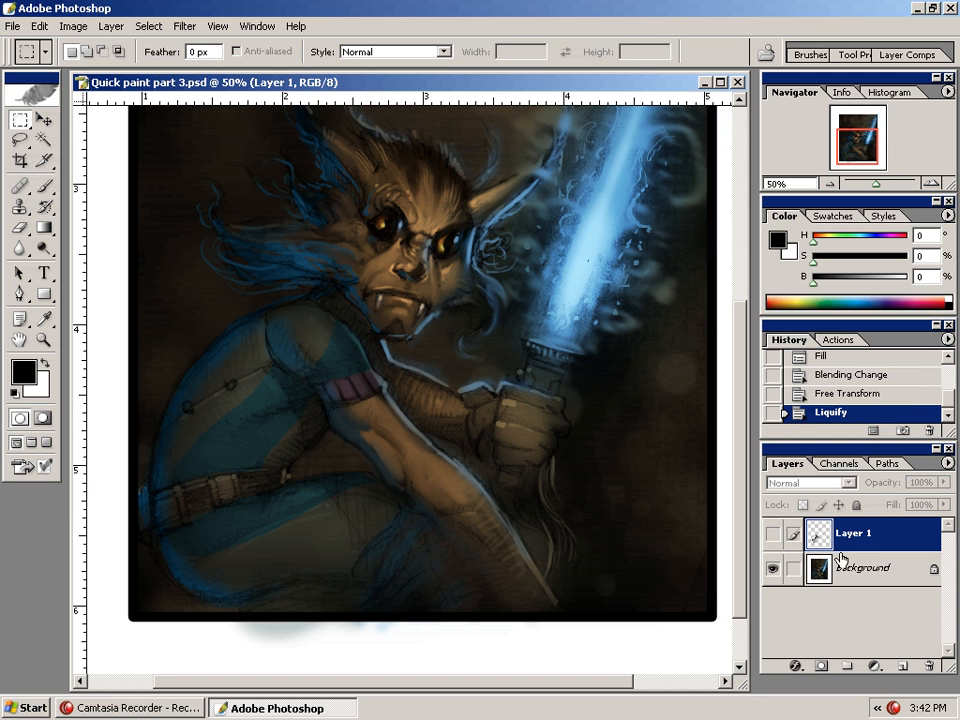
key("l")
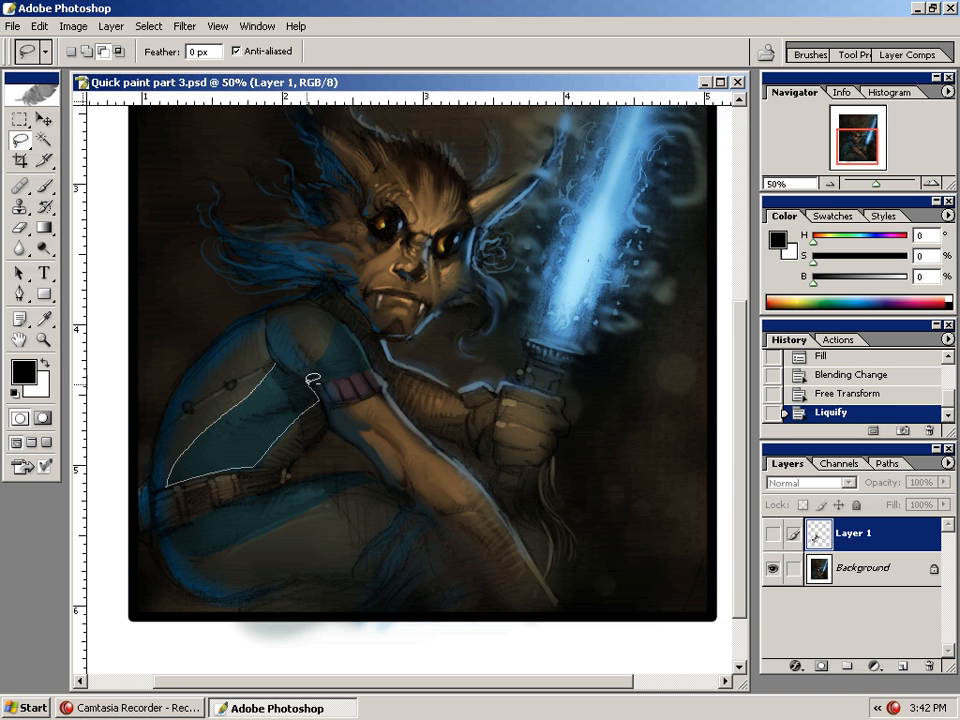
left_click_drag(283, 355, 290, 268)
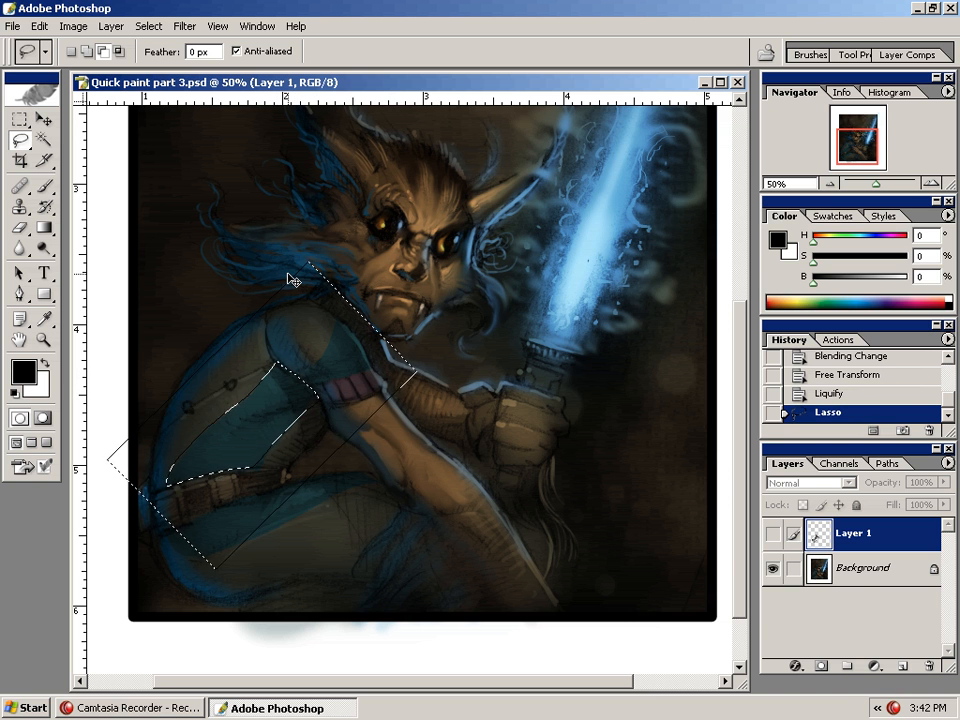
key("ctrl+d")
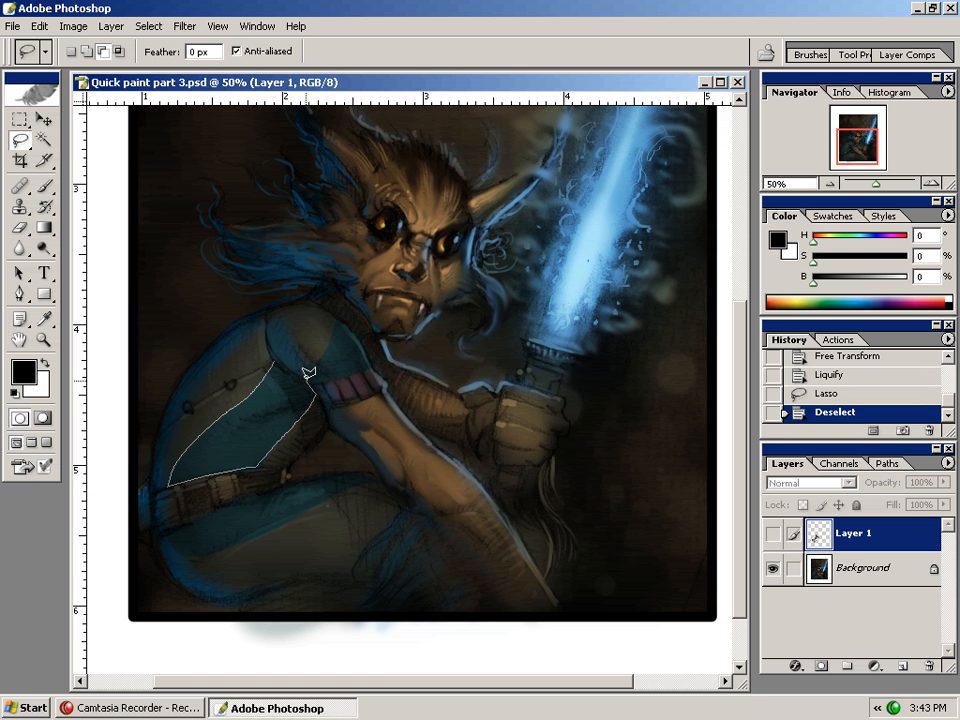
left_click_drag(280, 354, 278, 360)
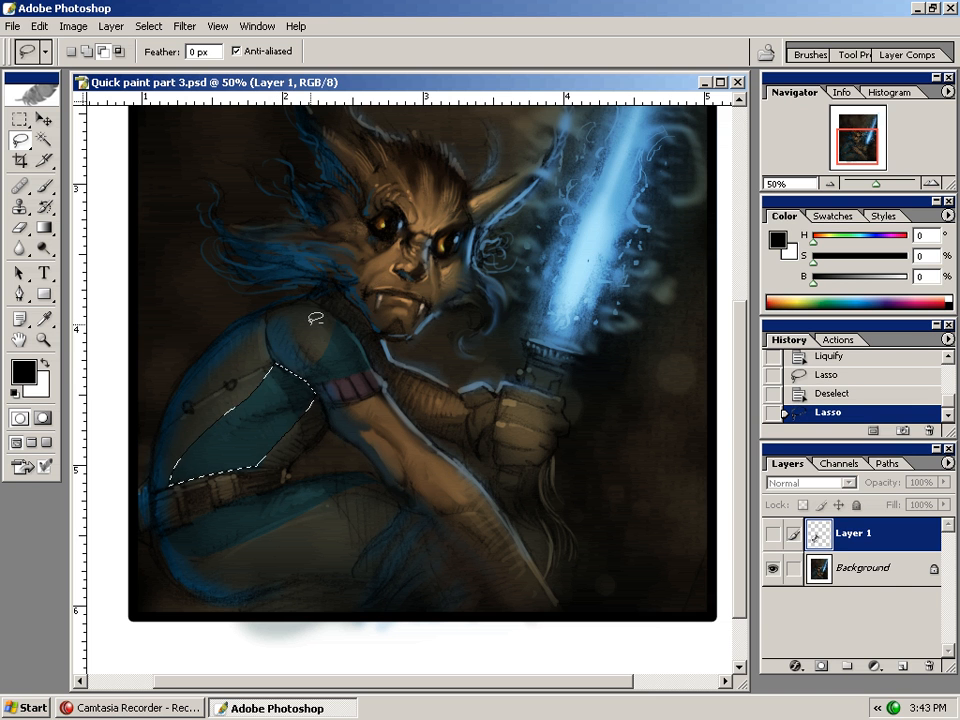
Show the pattern layer again and add a layer mask from the sleeve selection
left_click(772, 535)
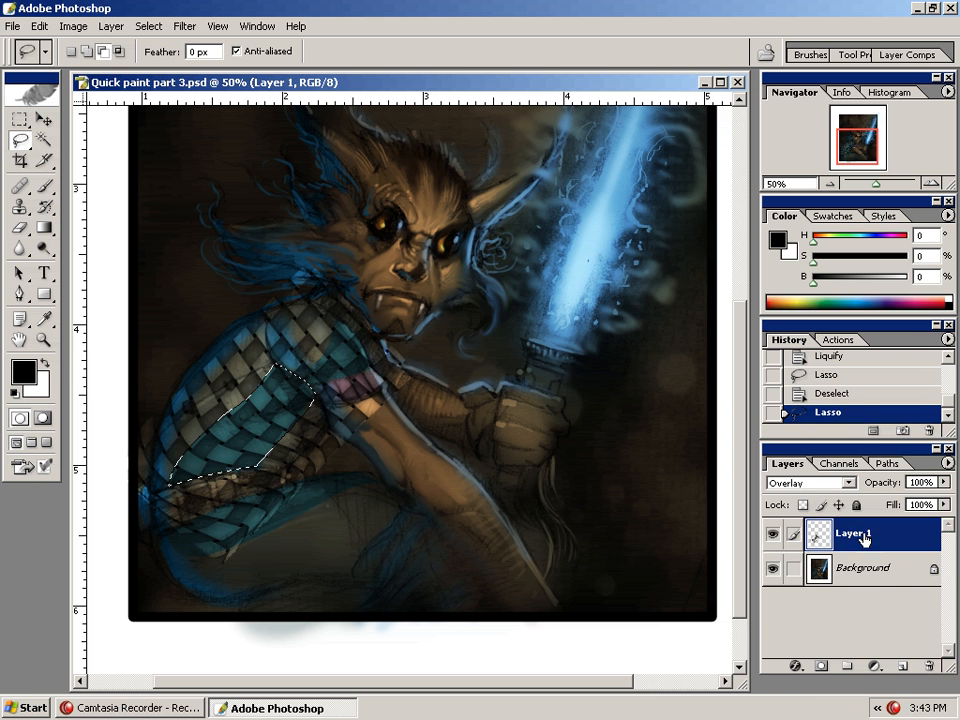
left_click(820, 667)
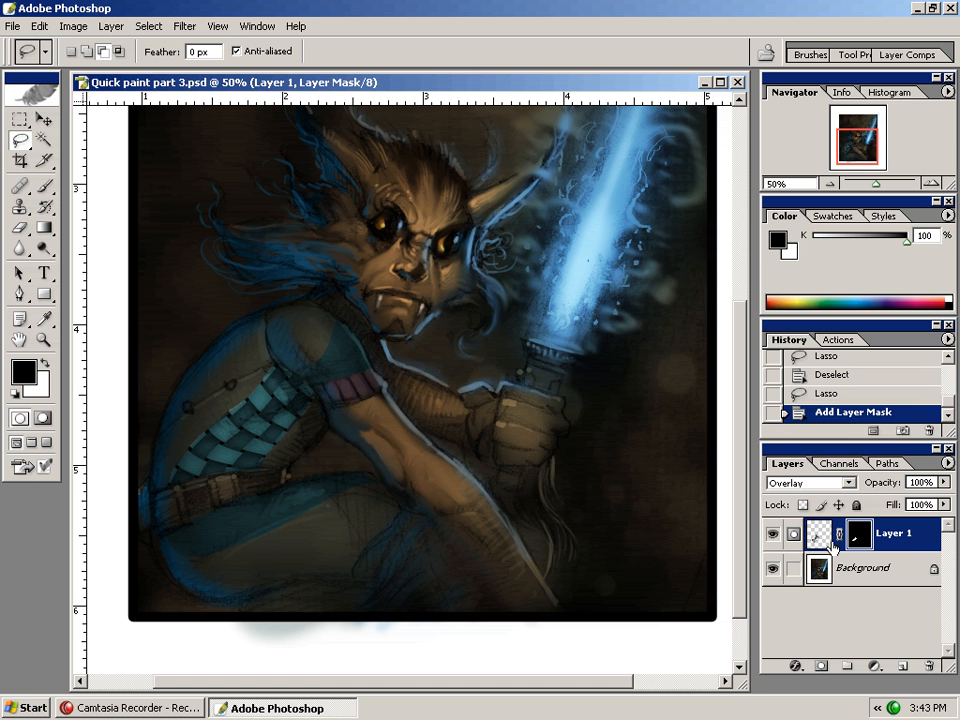
Try lowering the pattern layer's opacity to 41%, then return it to 100%
left_click(942, 482)
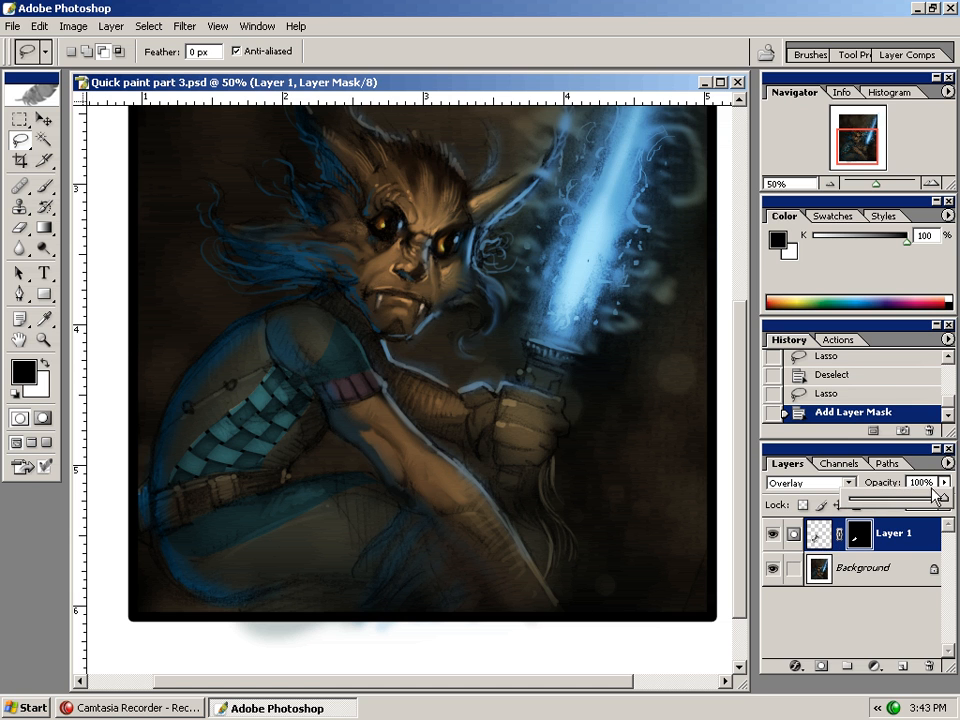
left_click_drag(912, 507, 902, 508)
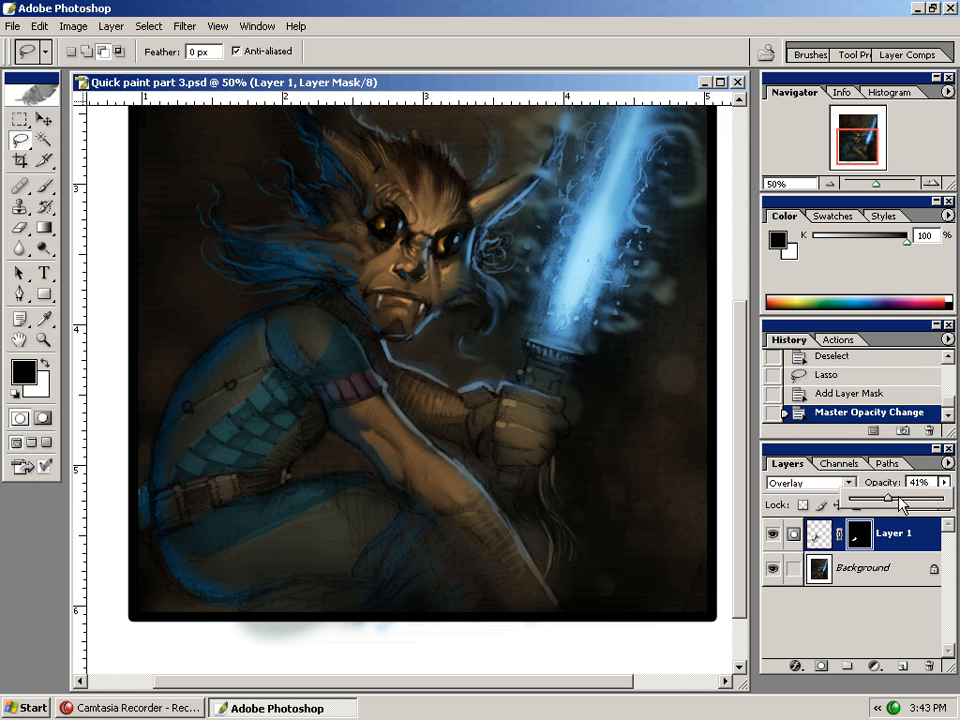
left_click_drag(916, 504, 940, 502)
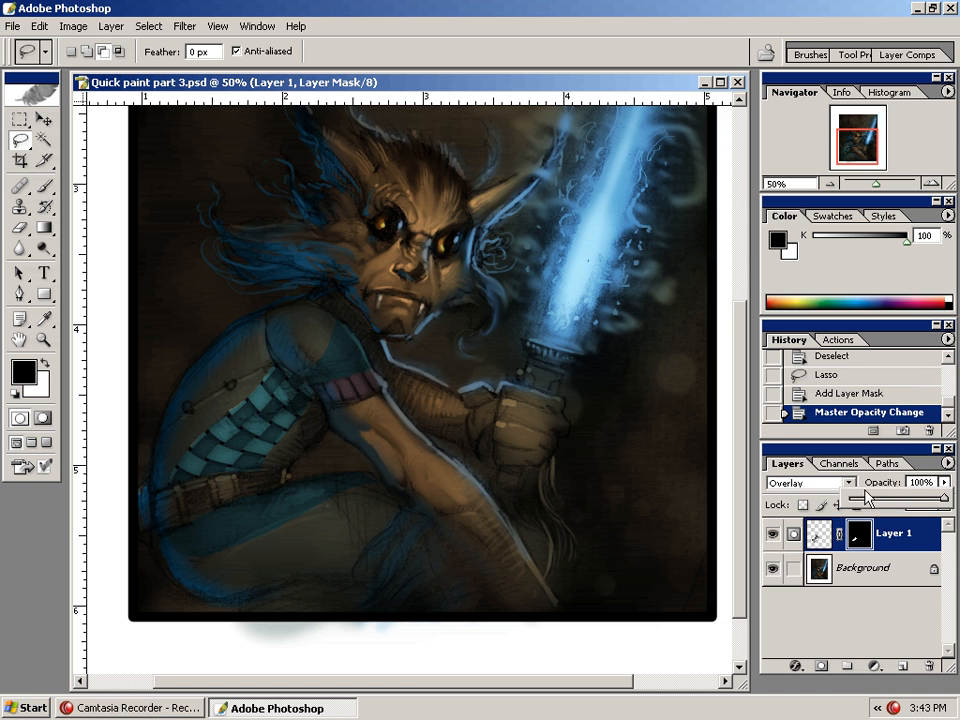
left_click(829, 484)
Cycle the pattern layer through the blending modes to compare them, ending back on Overlay
left_click(809, 487)
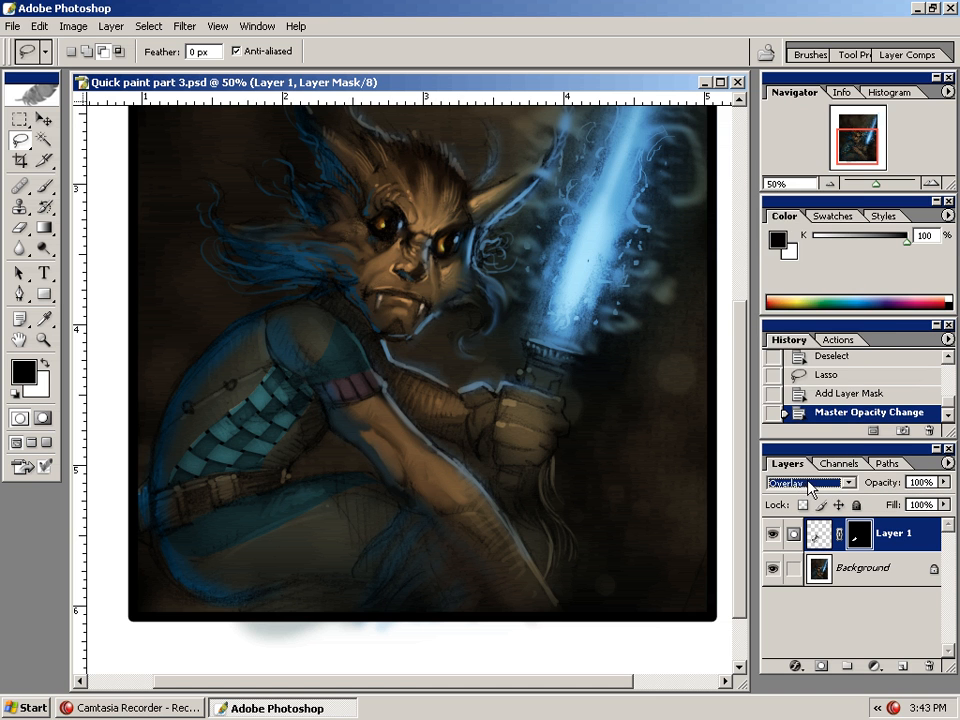
left_click(811, 485)
left_click(784, 180)
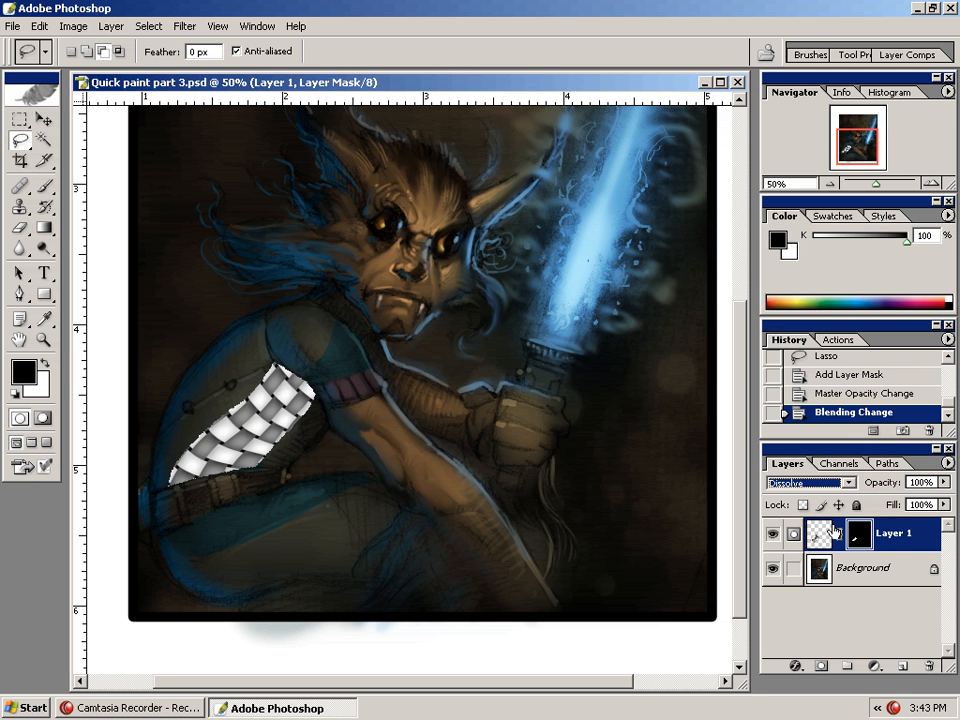
key("Down")
key("Down")
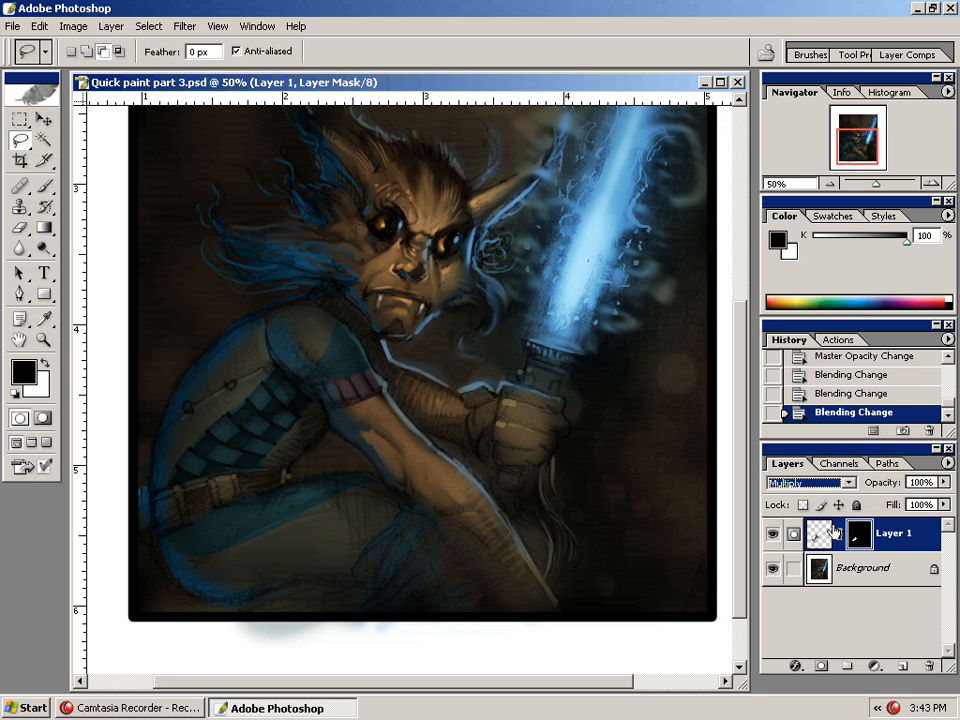
key("Up")
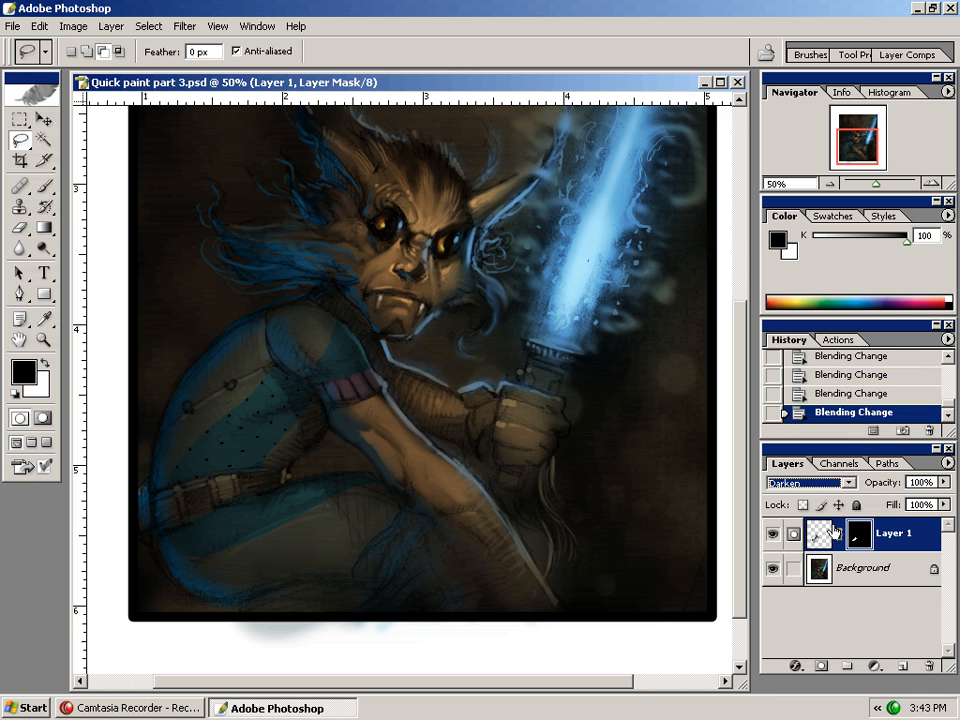
key("Down")
key("Down")
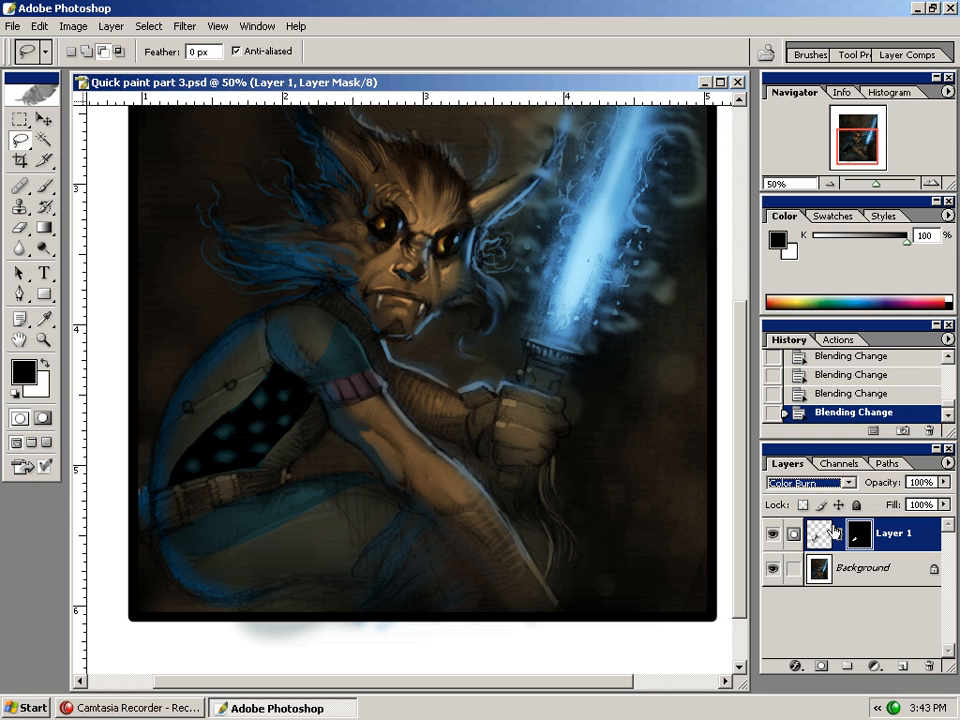
key("Down")
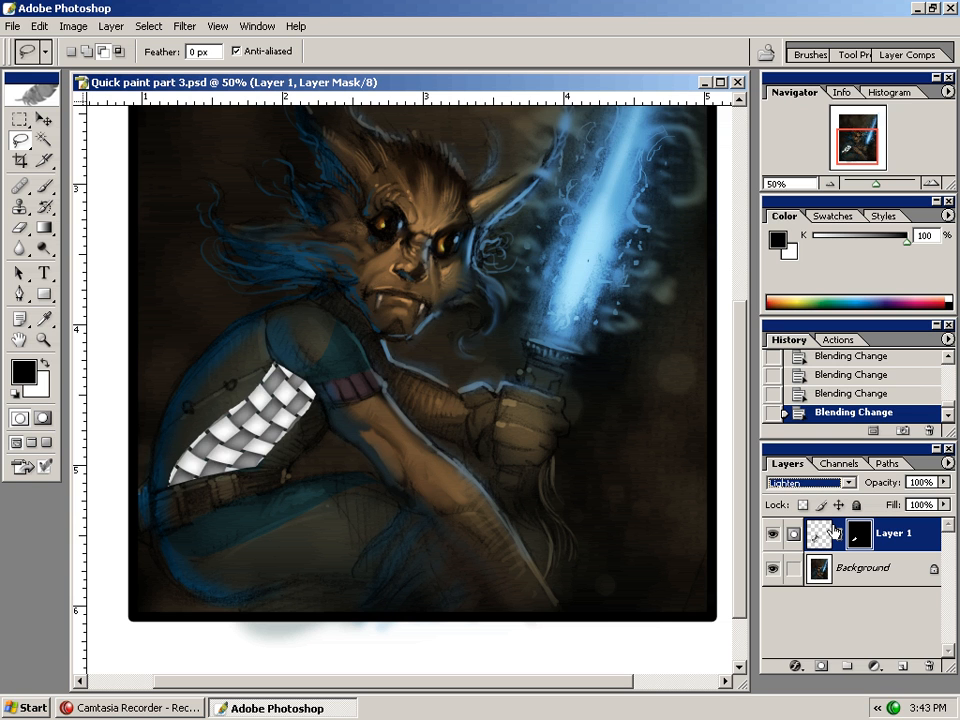
key("Down")
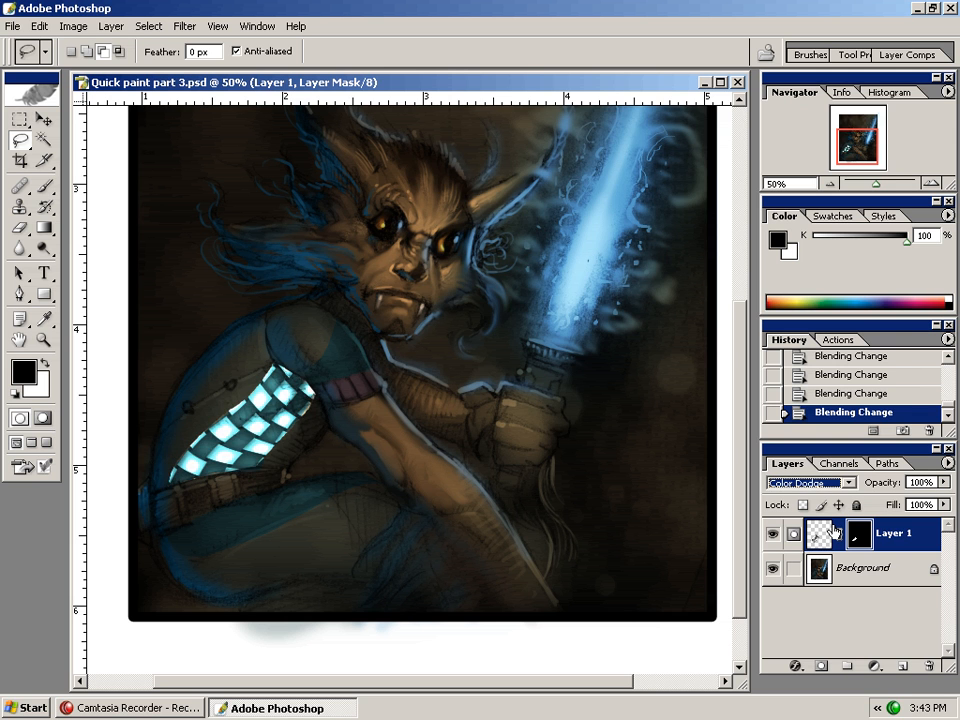
key("Down")
key("Down")
key("Down")
key("Down")
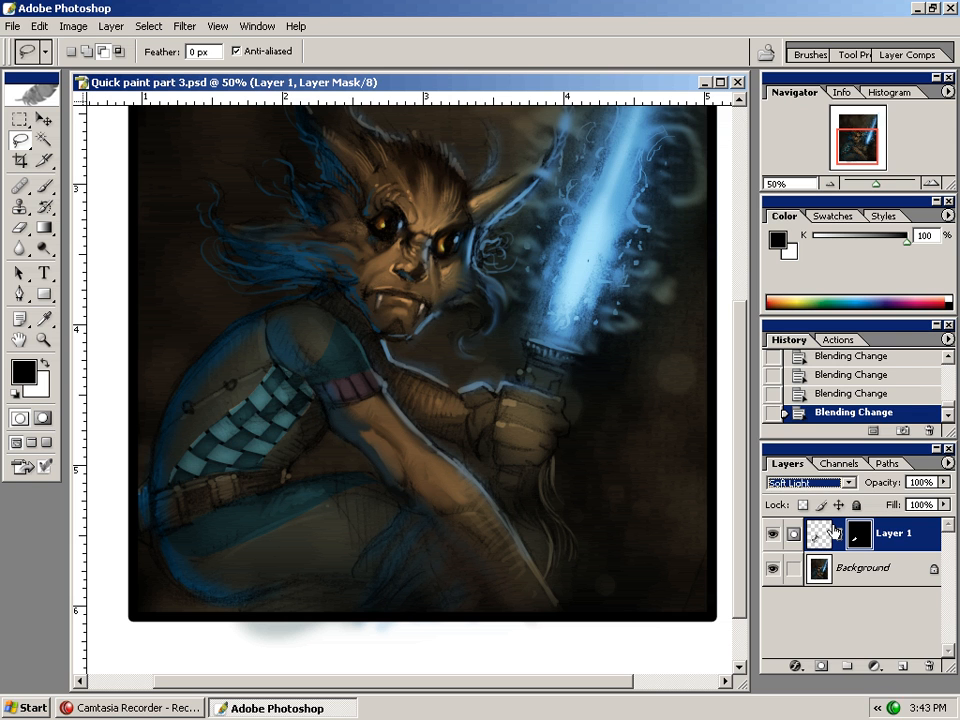
key("Down")
key("Down")
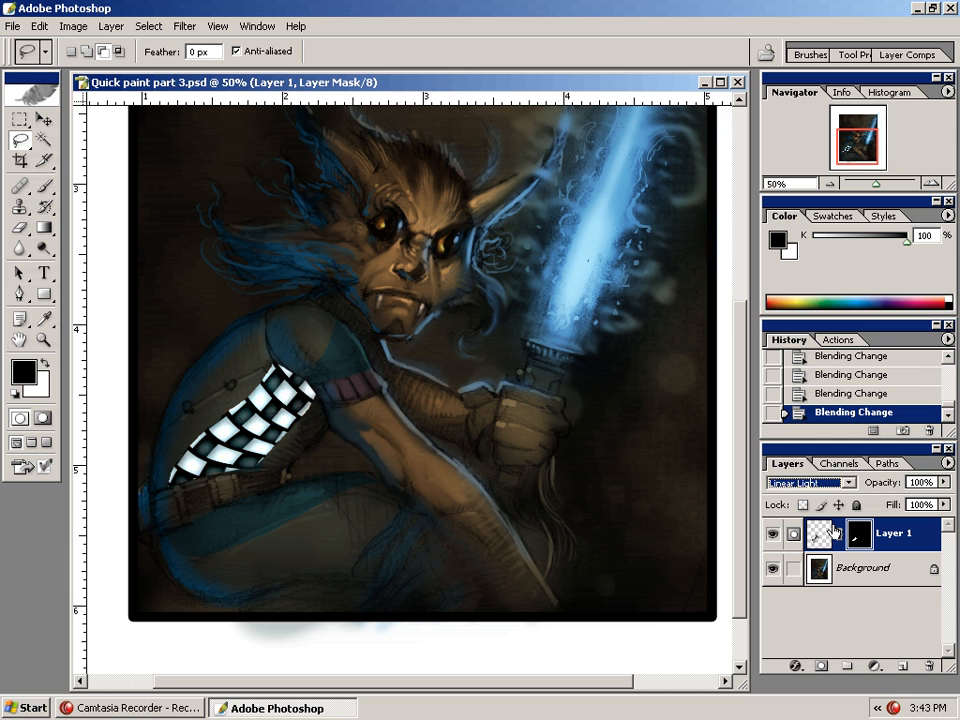
key("Down")
key("Down")
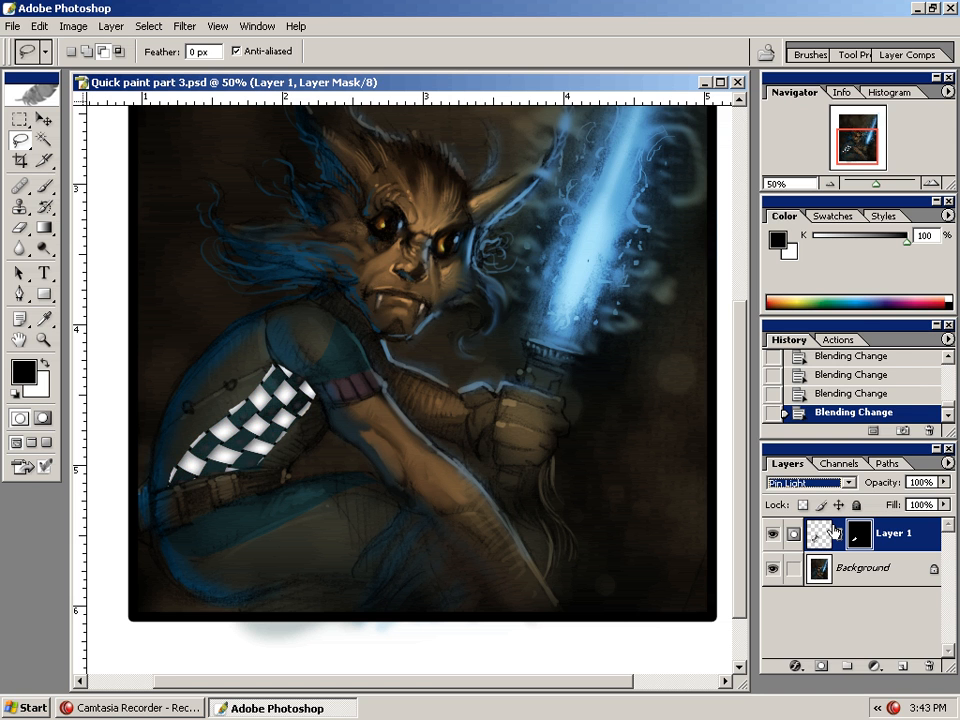
key("Down")
key("Down")
key("Down")
key("Down")
key("Down")
key("Down")
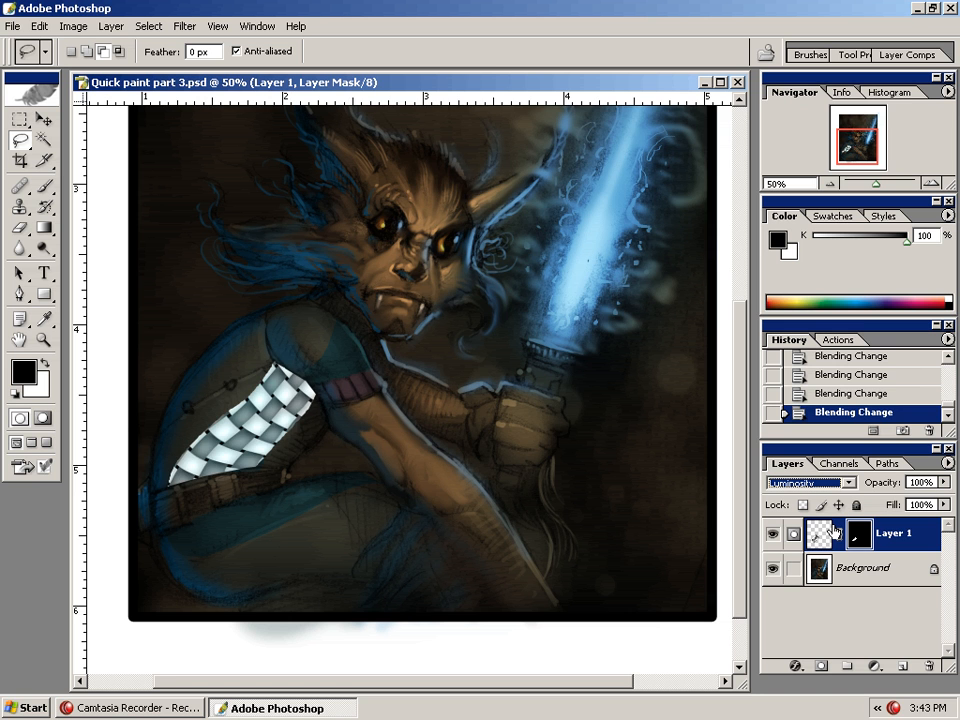
key("Up")
key("Up")
key("Up")
key("Up")
key("Up")
key("Up")
key("Up")
key("Up")
key("Up")
key("Up")
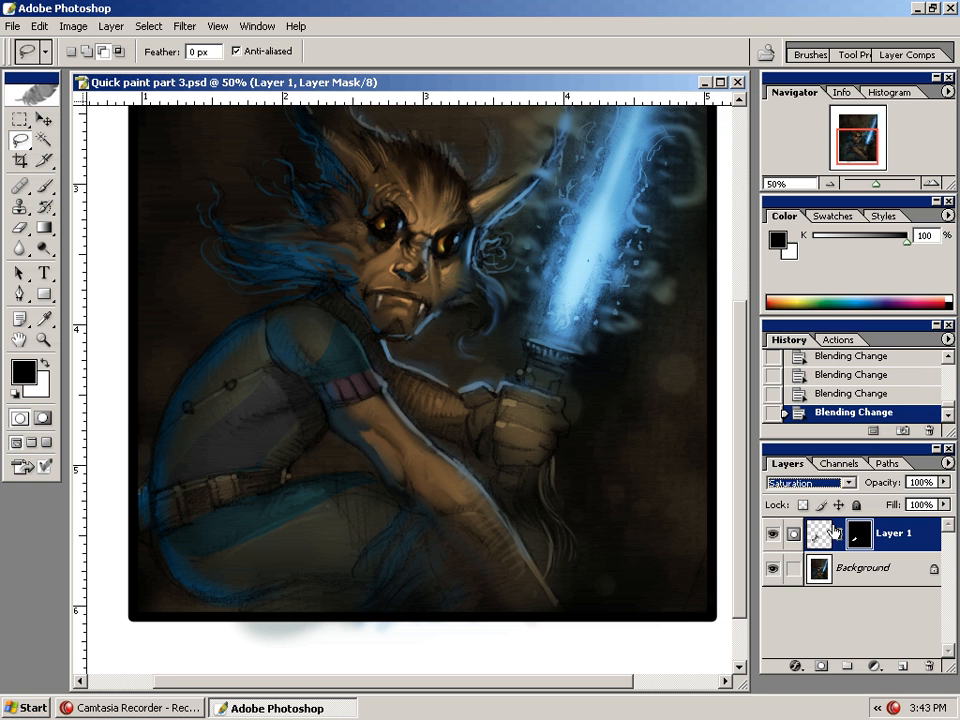
key("Up")
key("Up")
key("Up")
key("Up")
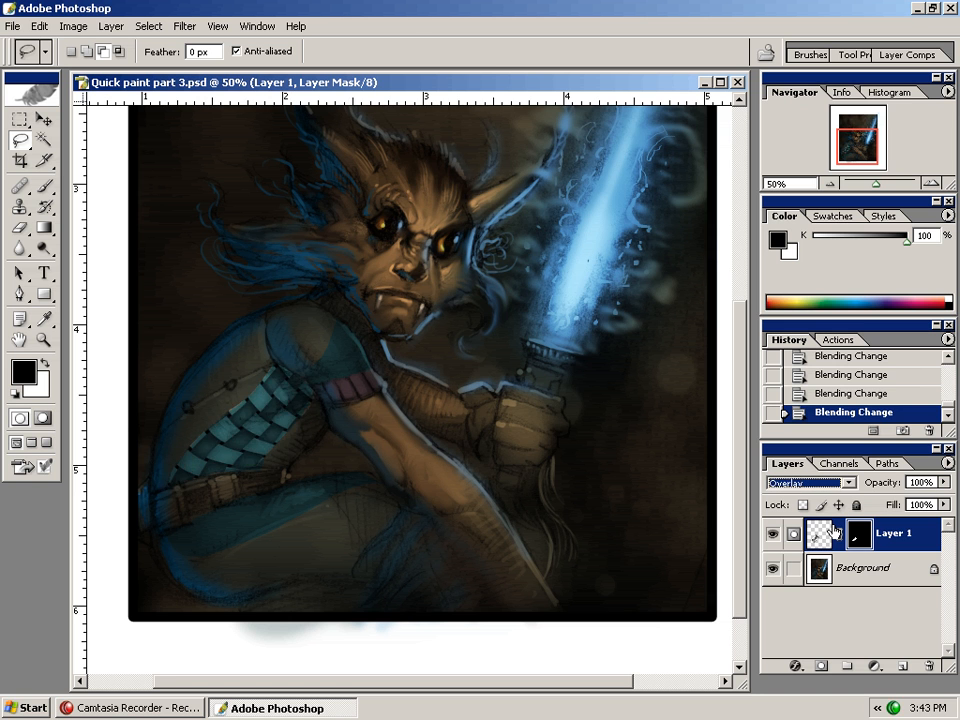
Cycle the pattern layer through more blending modes such as Screen, Normal, Darken and Lighten, settling back on Overlay
key("Up")
key("Up")
key("Up")
key("Up")
key("Up")
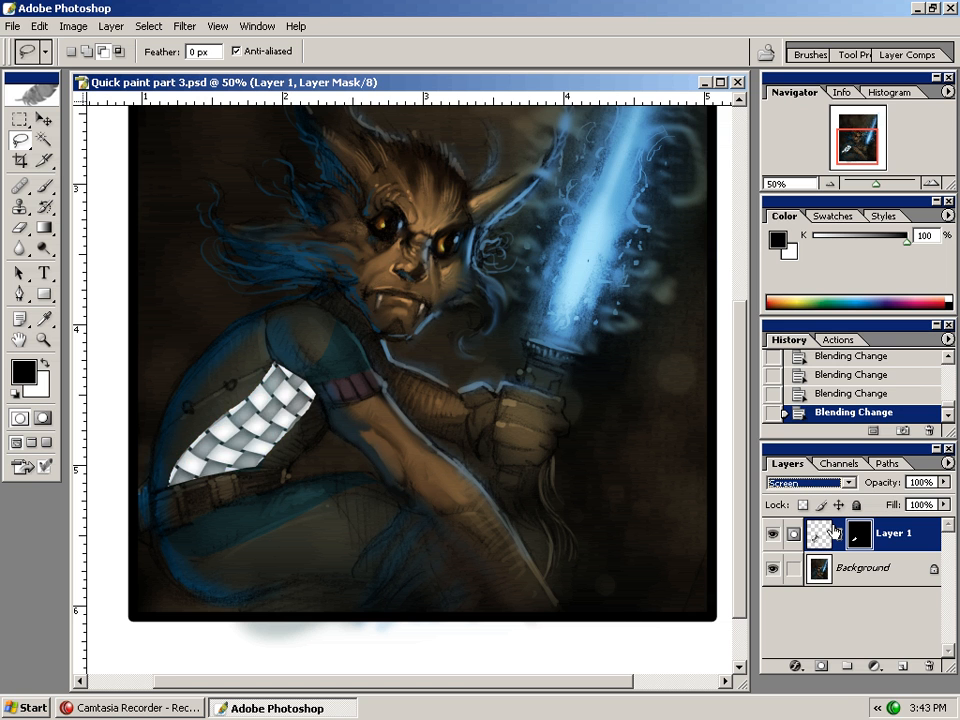
key("Up")
key("Down")
key("Down")
key("shift+alt+n")
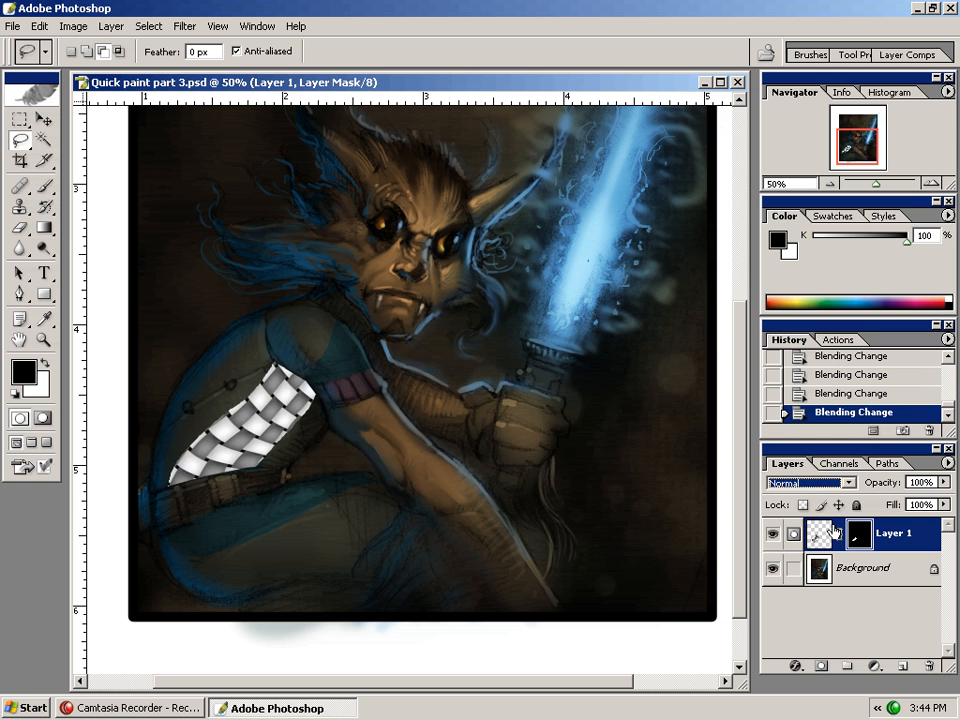
key("shift+alt+m")
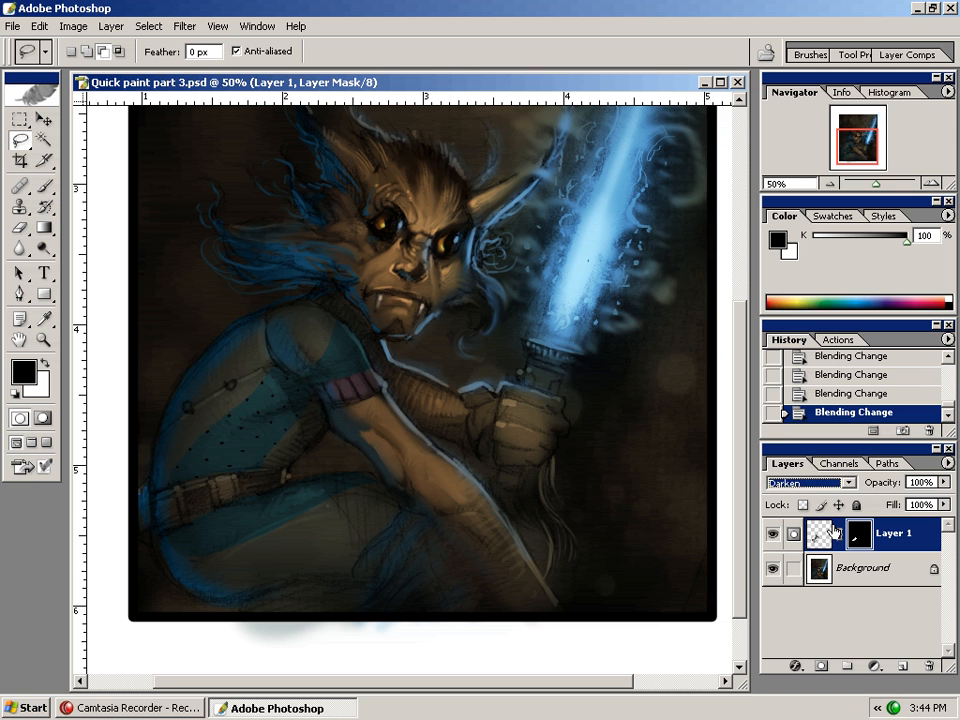
key("shift+plus")
key("shift+plus")
key("shift+plus")
key("shift+plus")
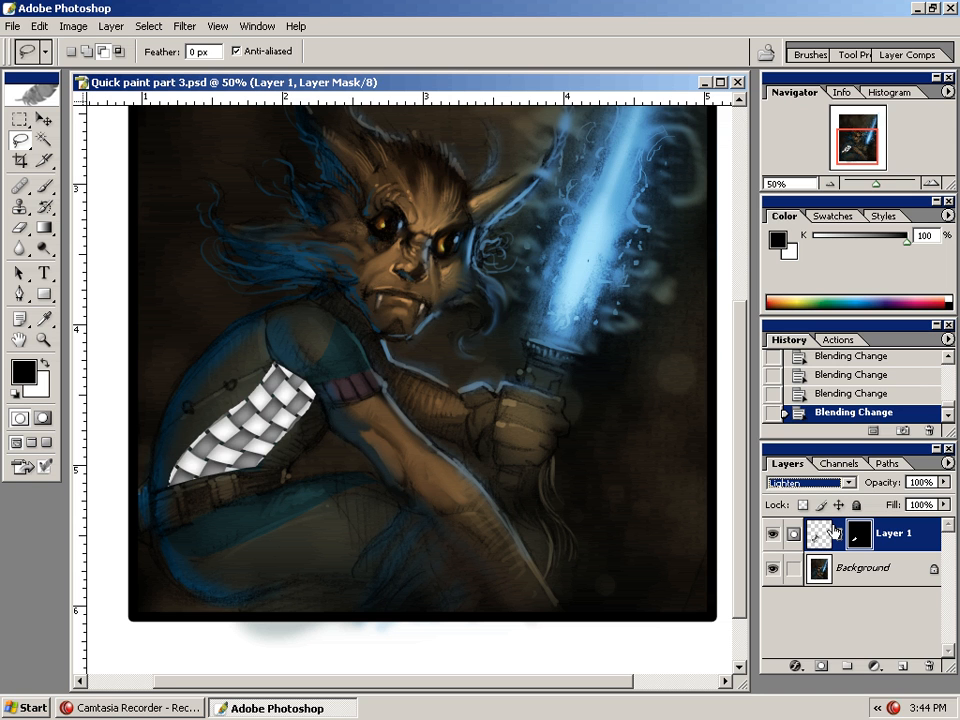
key("shift+plus")
key("shift+plus")
key("shift+plus")
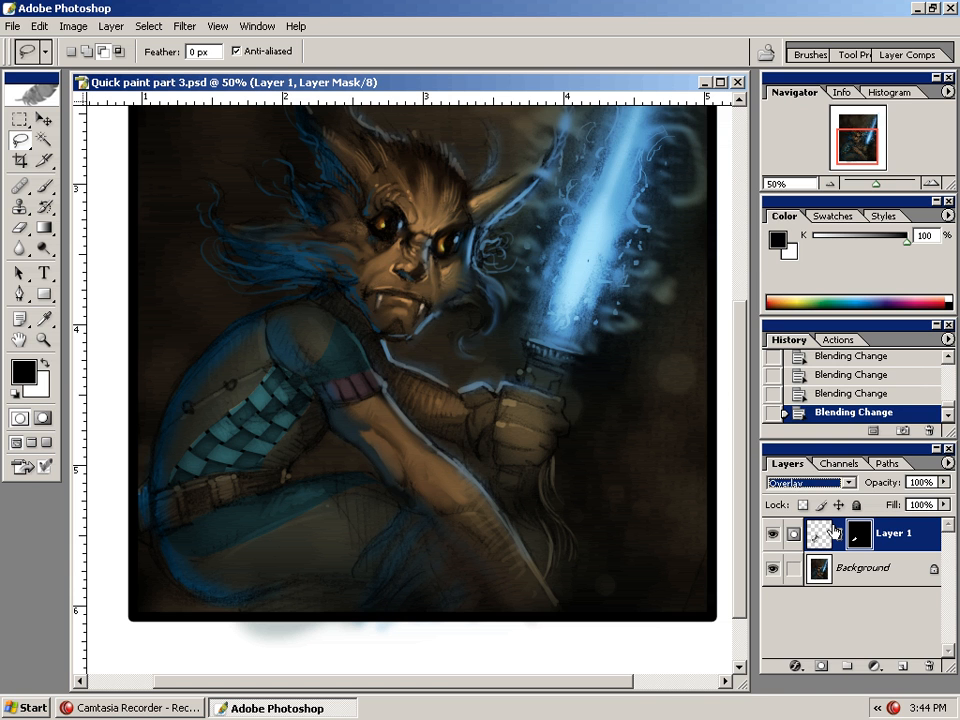
Lower the pattern layer's opacity to 38%
left_click_drag(944, 483, 888, 501)
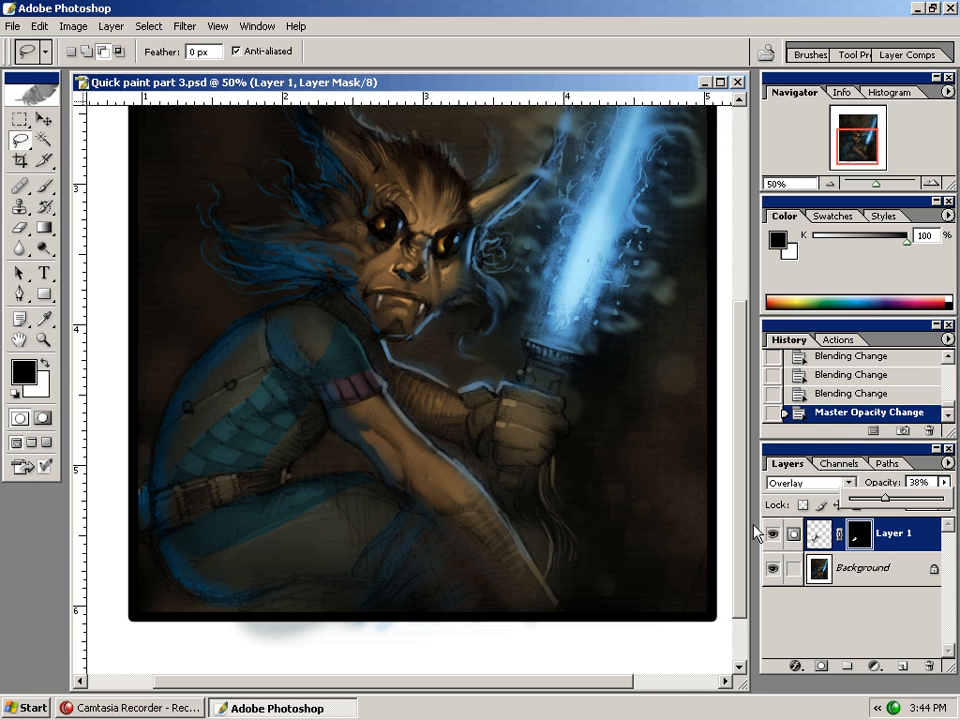
left_click(882, 595)
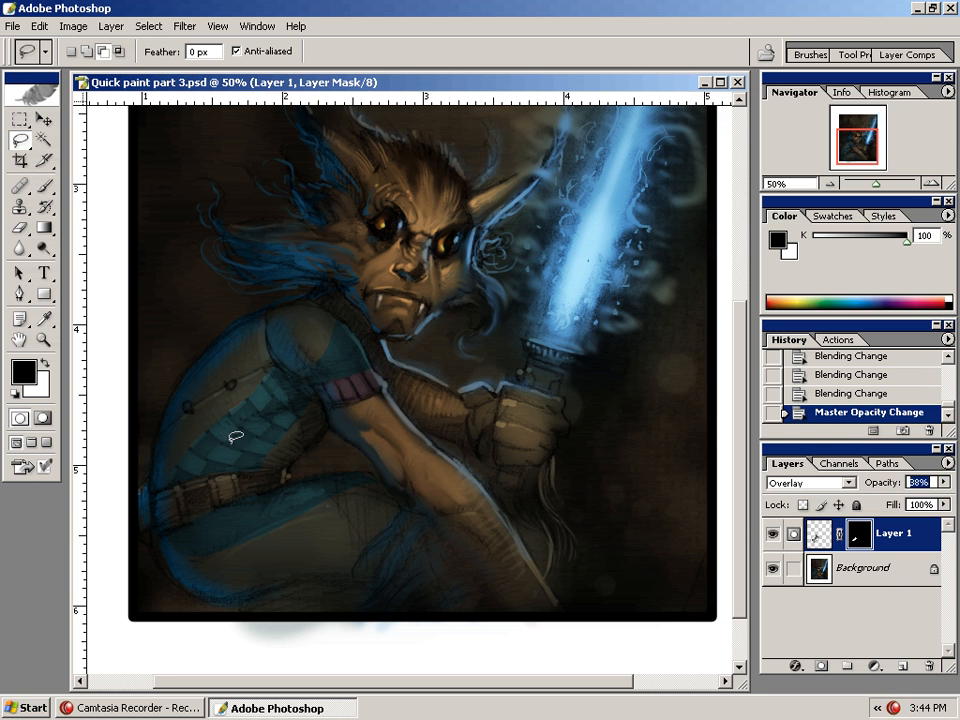
Set up a 9 px Brush with white as foreground and try a stroke on the sleeve mask, then undo it
left_click(44, 186)
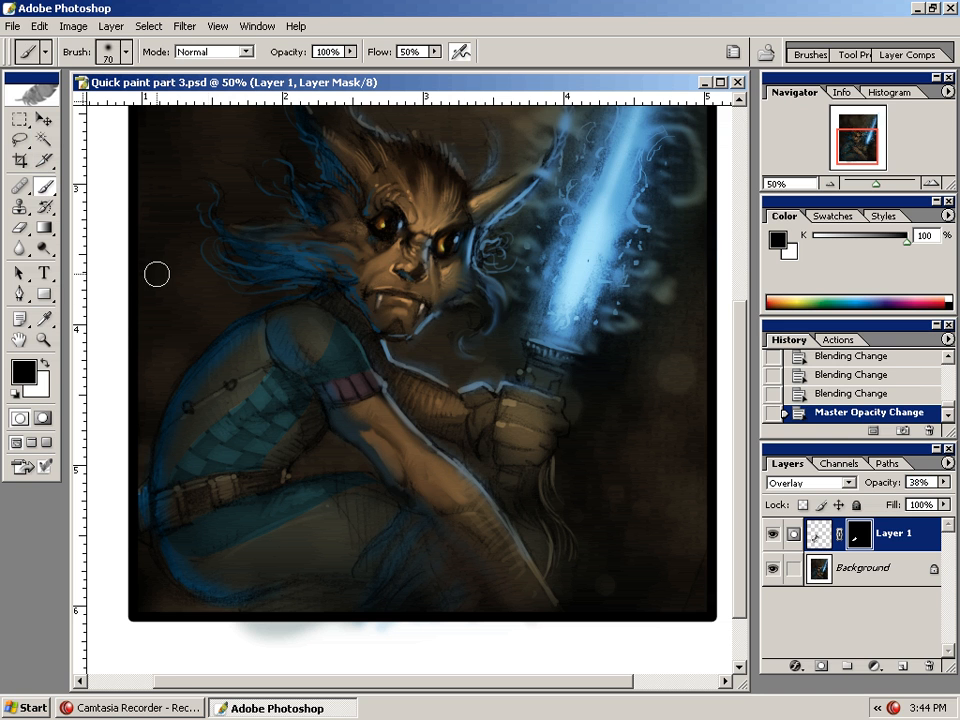
key("bracketleft")
key("bracketleft")
key("bracketleft")
key("bracketleft")
key("bracketleft")
key("bracketleft")
key("bracketleft")
key("bracketleft")
key("bracketright")
key("x")
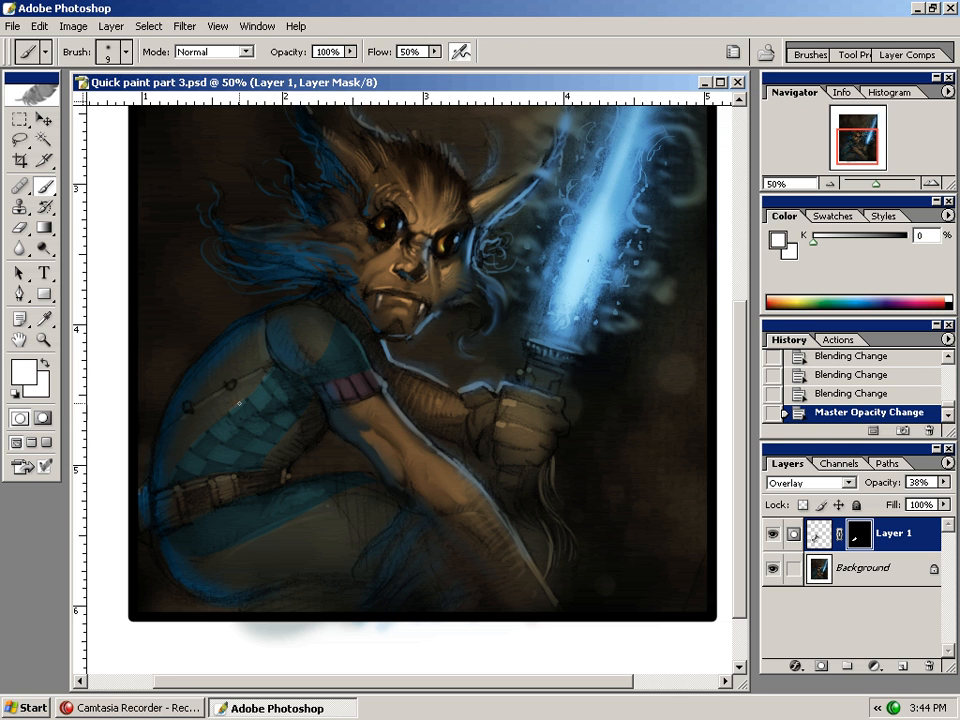
left_click_drag(190, 446, 192, 443)
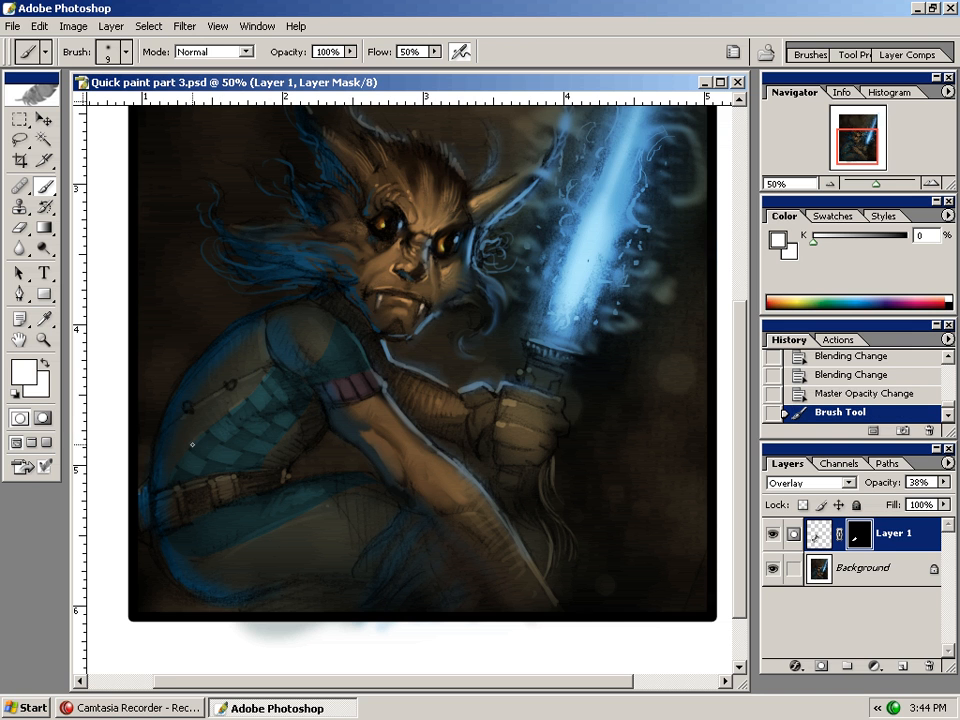
key("ctrl+z")
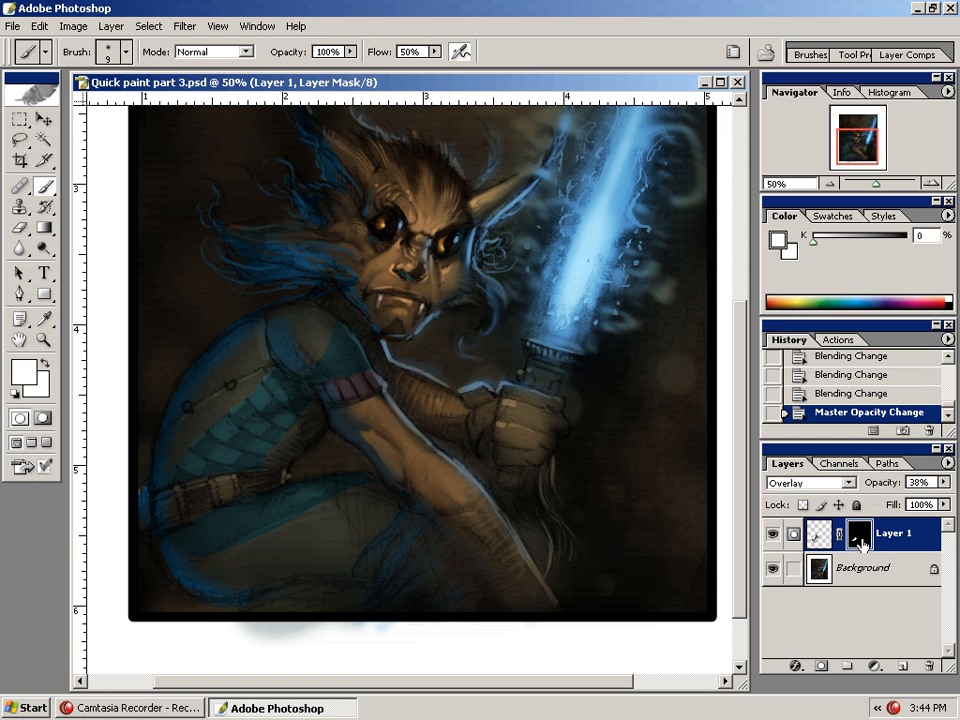
Target the pattern layer's pixels instead of its mask and paint small black strokes over the sleeve pattern
left_click(820, 536)
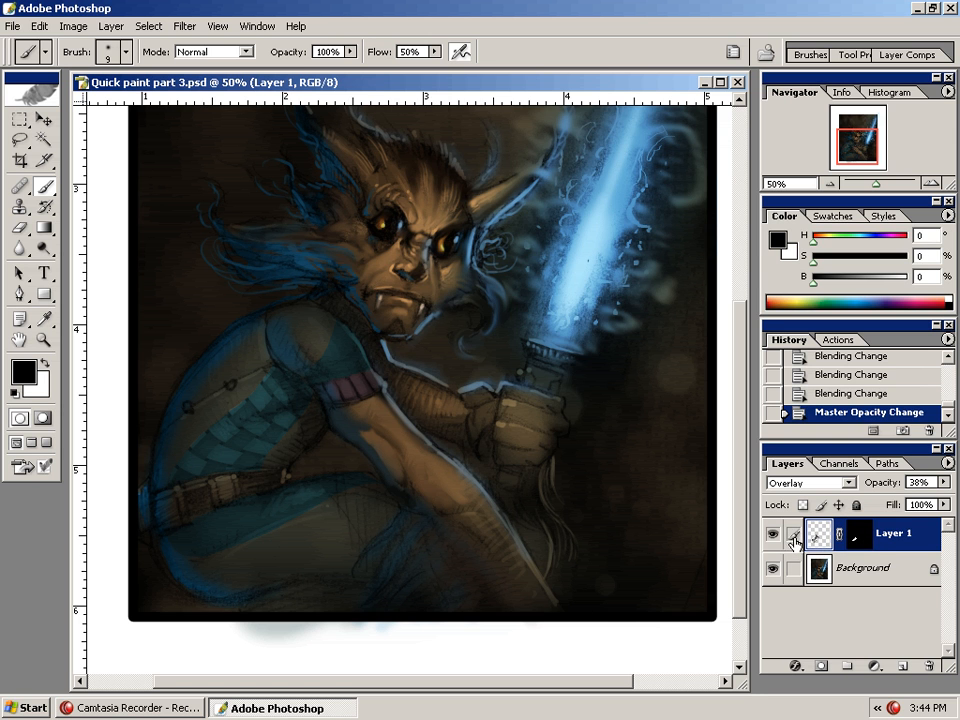
left_click(860, 535)
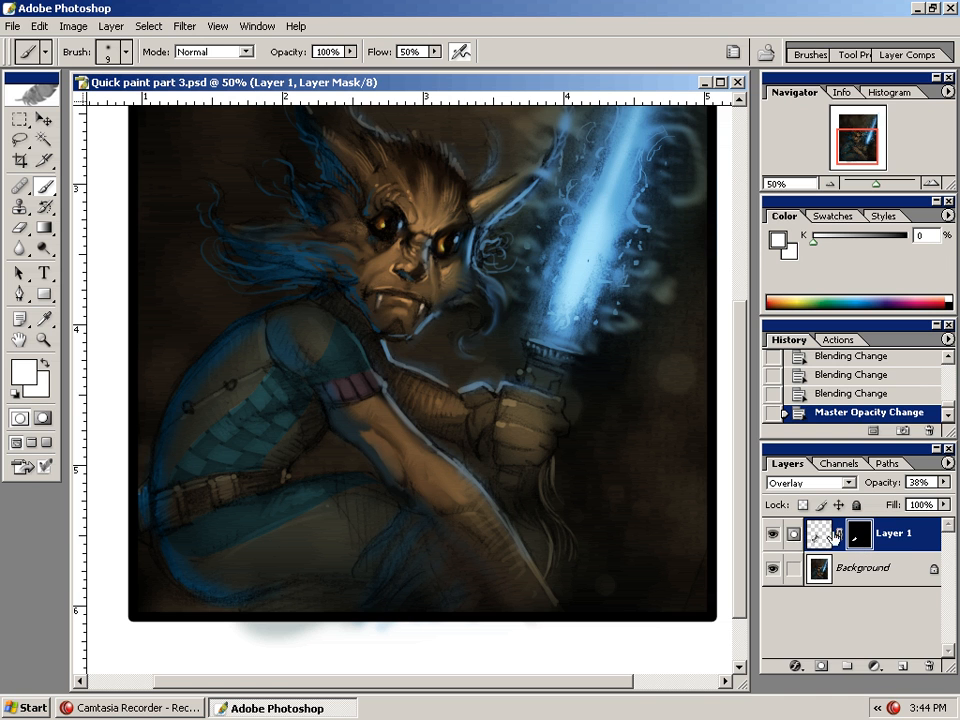
left_click(818, 536)
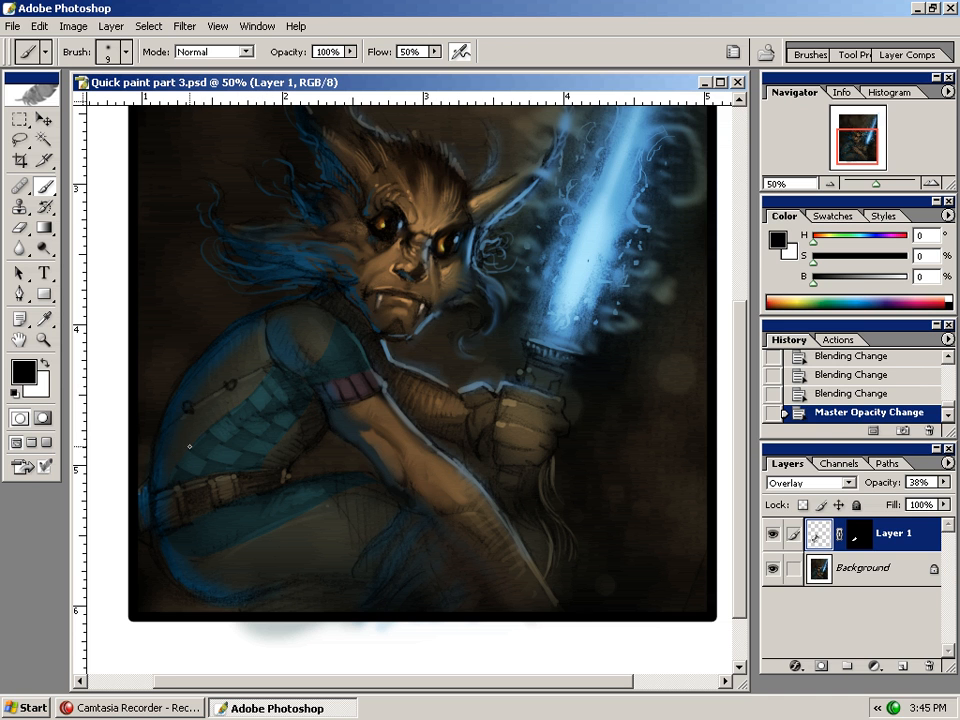
left_click_drag(173, 475, 215, 448)
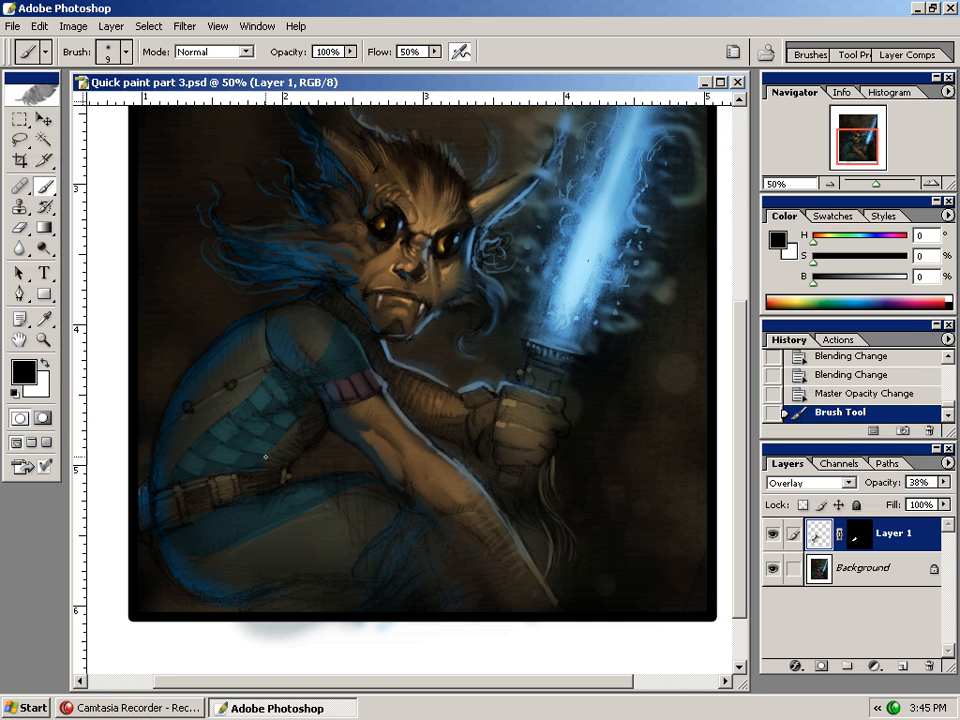
left_click_drag(269, 451, 269, 470)
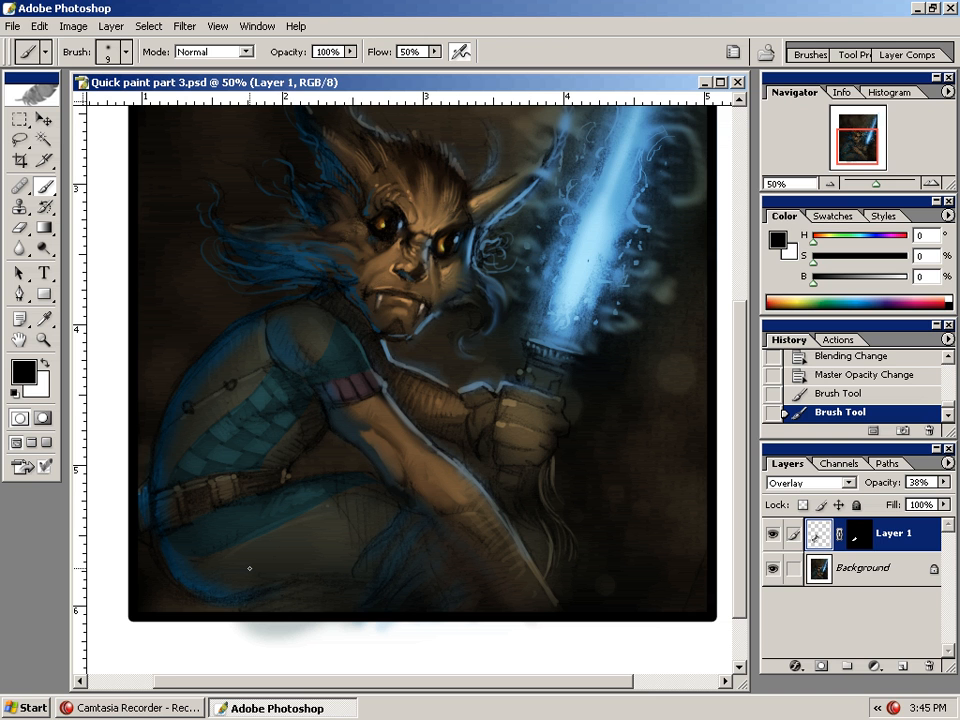
key("ctrl+minus")
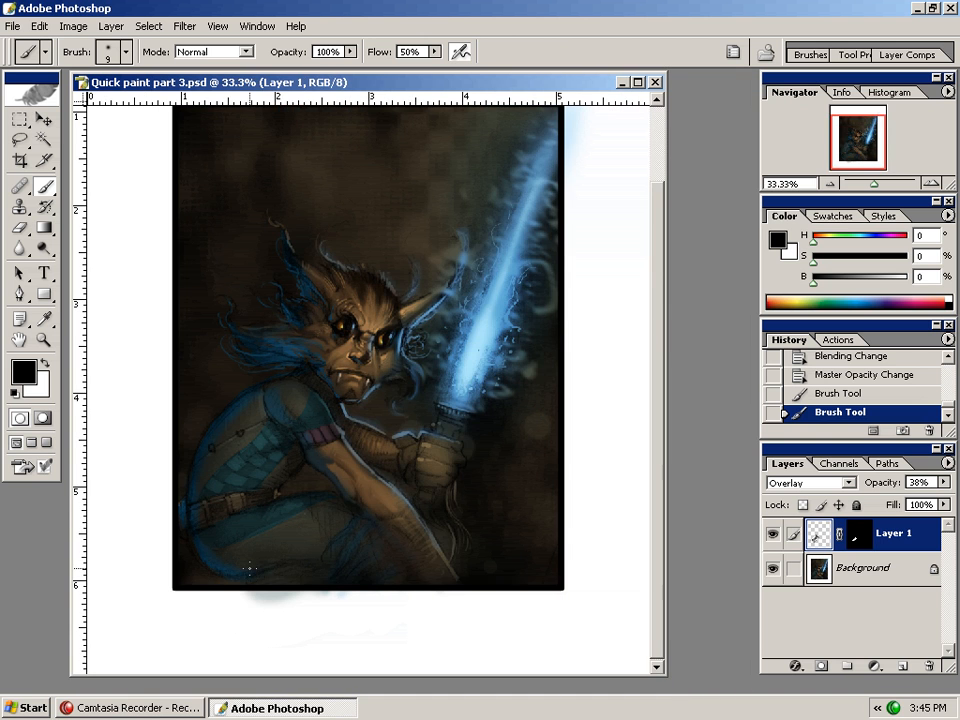